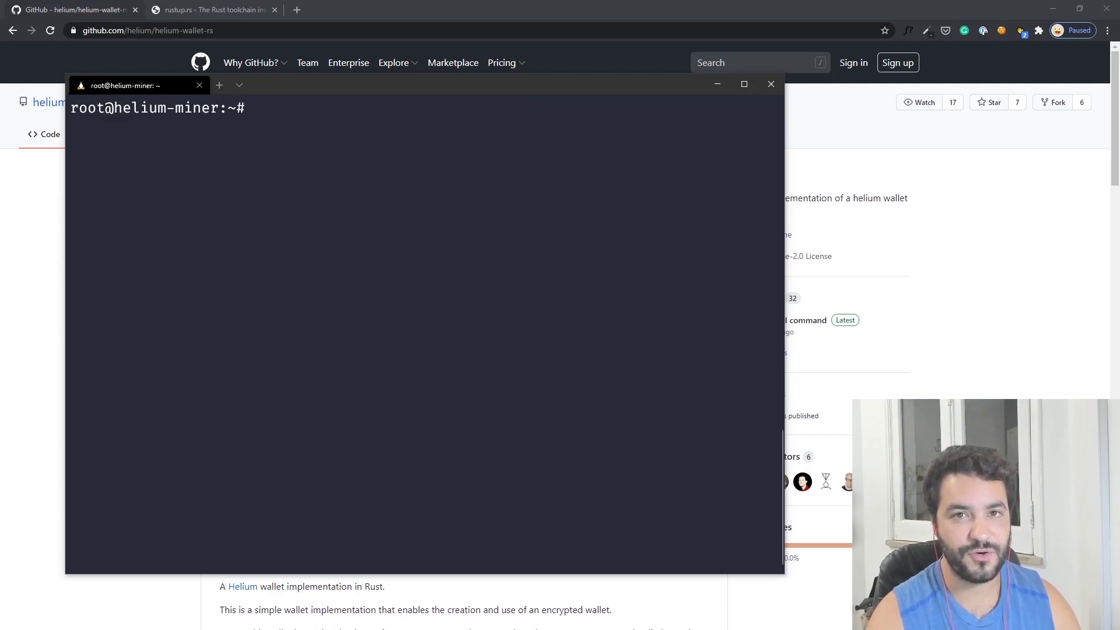
- Copy the helium-wallet-rs repository's HTTPS clone URL from GitHub
{"action": "key", "text": "alt+Tab"}
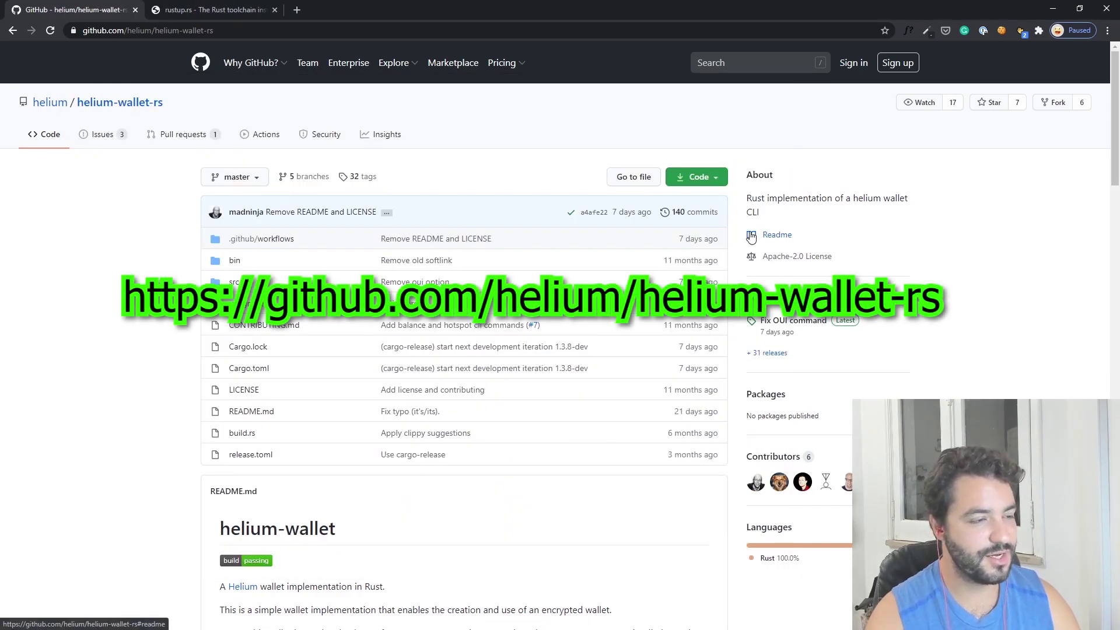
{"action": "left_click", "coordinate": [691, 175]}
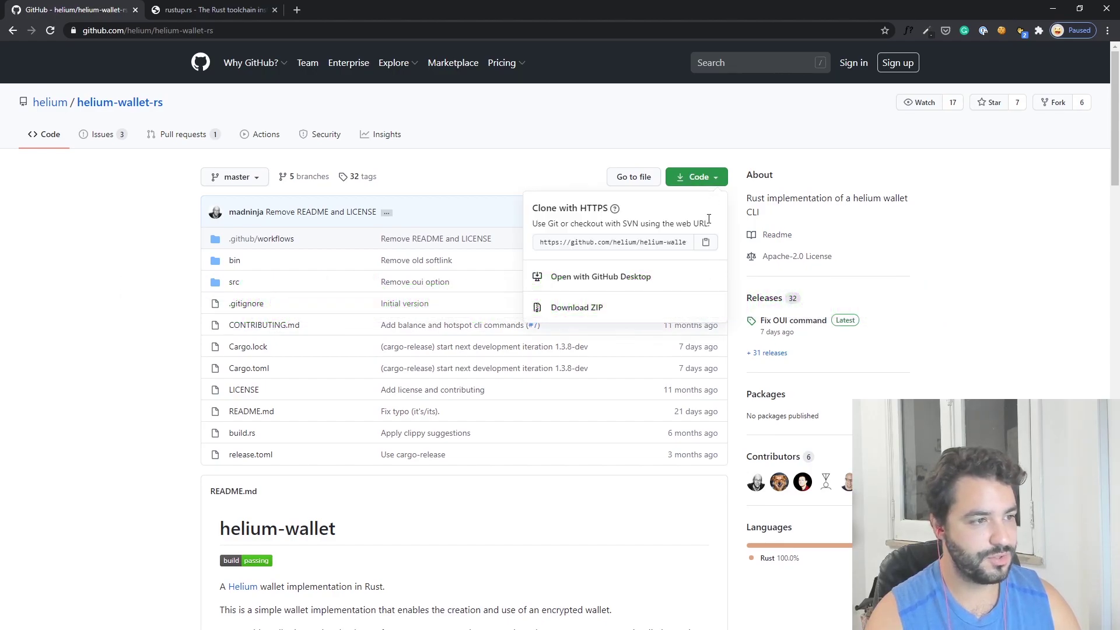
{"action": "left_click", "coordinate": [704, 244]}
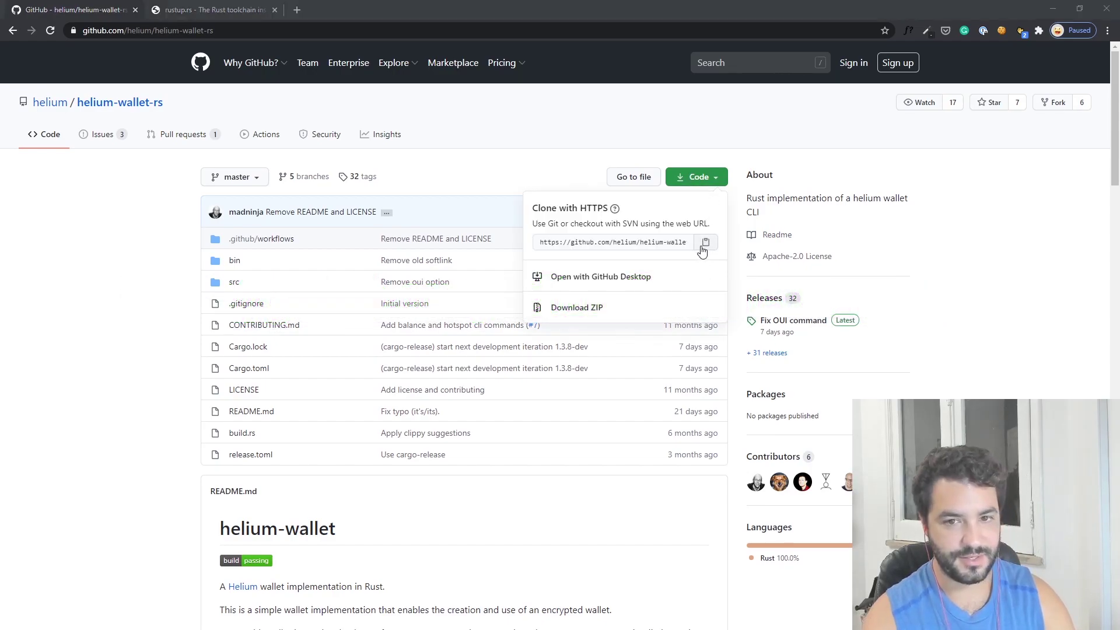
- Clone helium-wallet-rs onto helium-miner with git clone and the copied URL
{"action": "type", "text": "gi"}
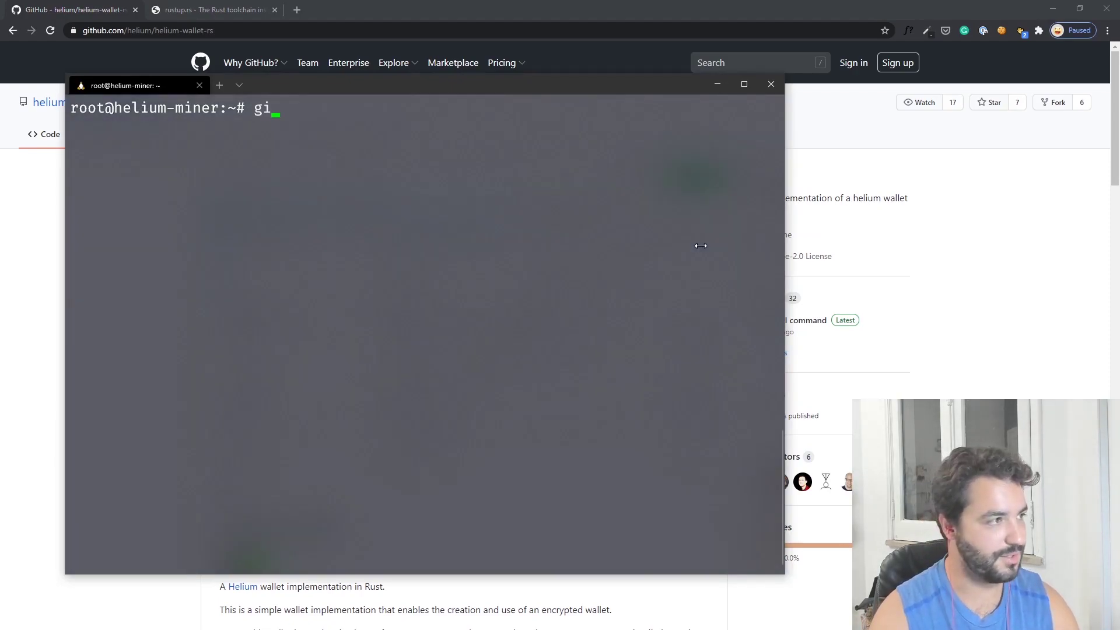
{"action": "type", "text": "t clone"}
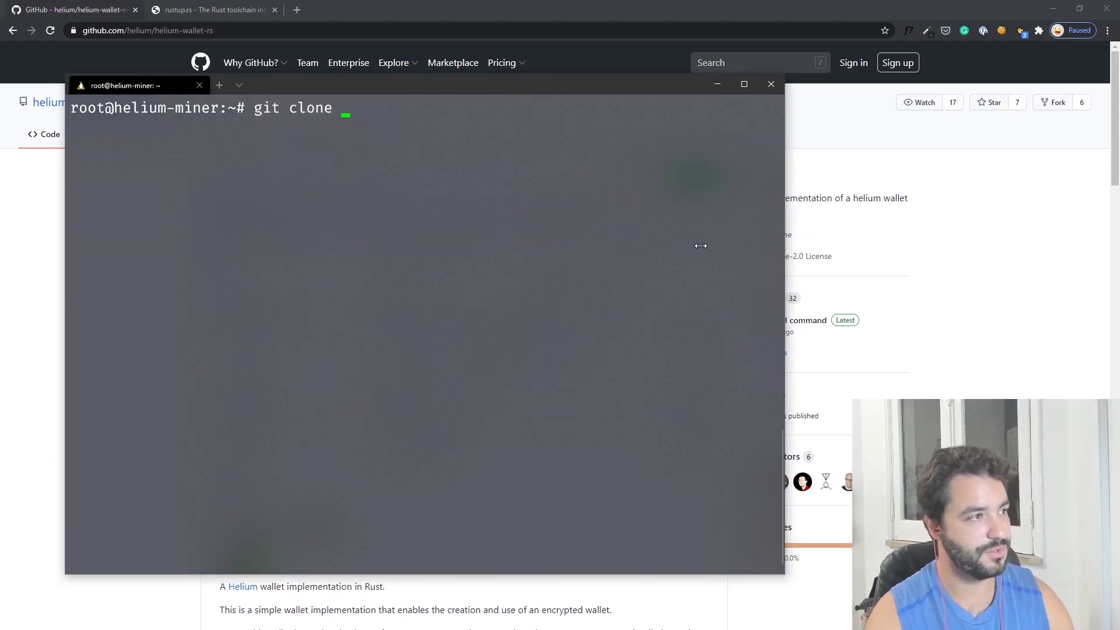
{"action": "key", "text": "ctrl+v"}
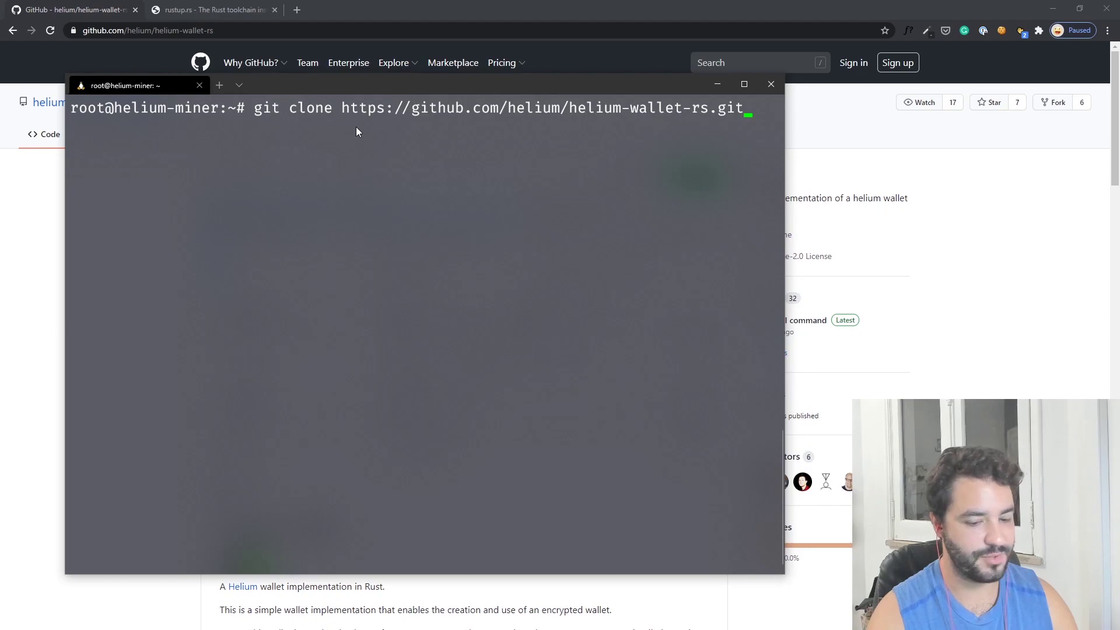
{"action": "key", "text": "Return"}
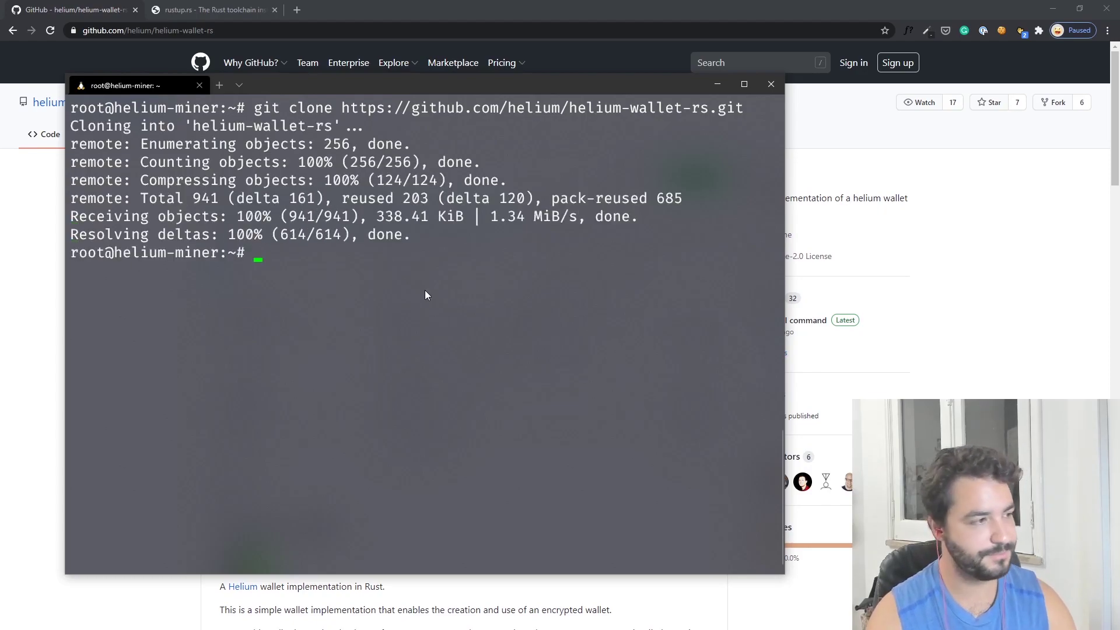
- List the home folder, enter helium-wallet-rs, list its files, then clear the screen
{"action": "type", "text": "ls"}
{"action": "key", "text": "Return"}
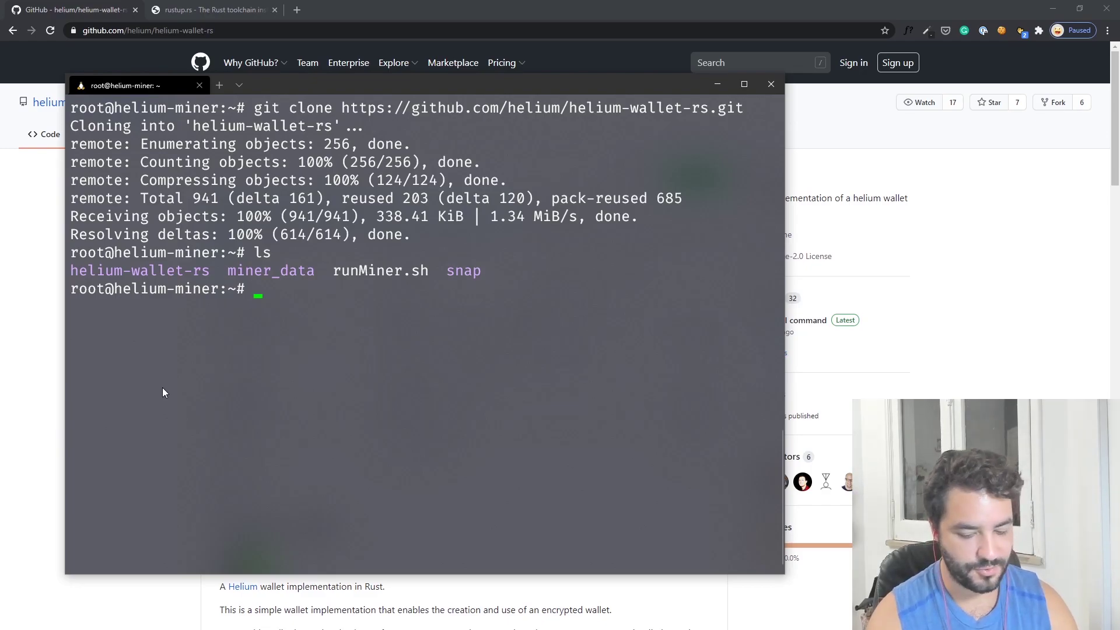
{"action": "type", "text": "cd "}
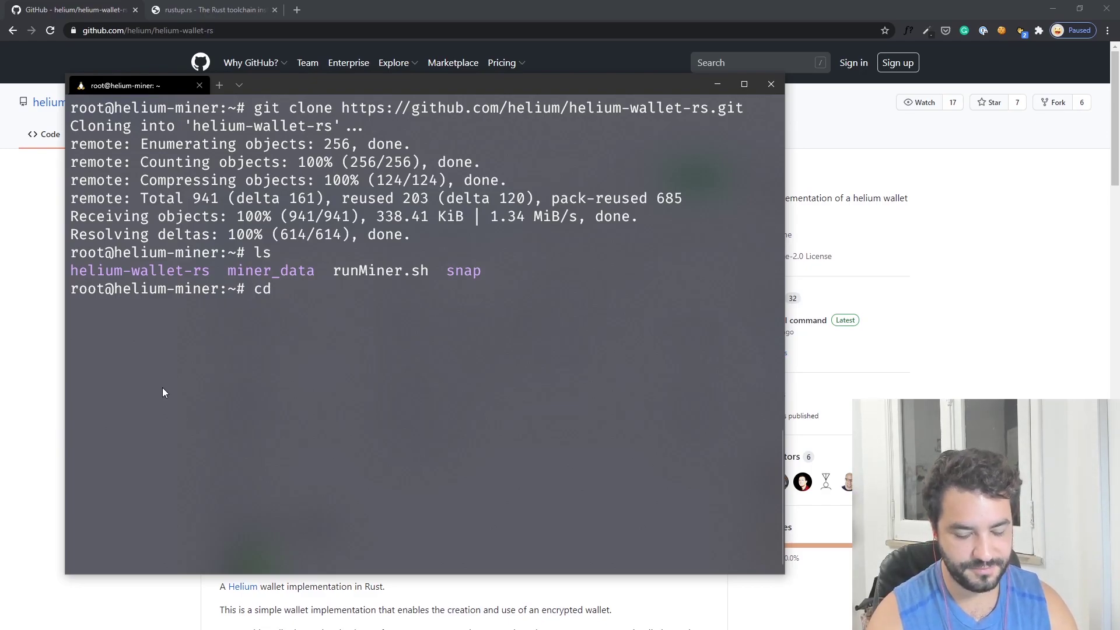
{"action": "type", "text": "hel"}
{"action": "key", "text": "Tab"}
{"action": "key", "text": "Return"}
{"action": "type", "text": "ls"}
{"action": "key", "text": "Return"}
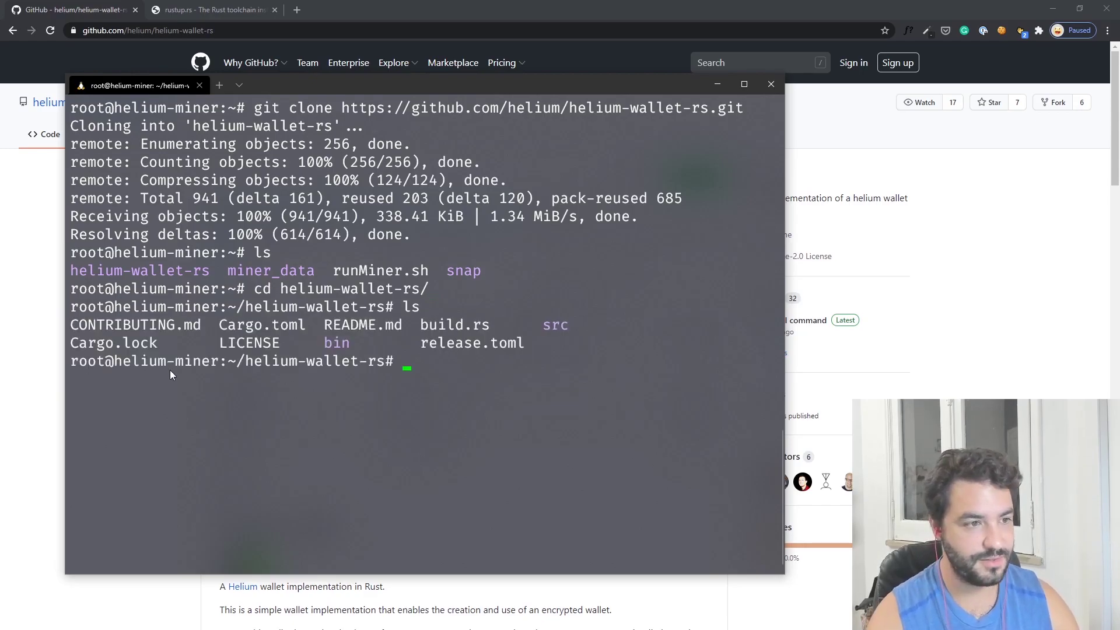
{"action": "key", "text": "ctrl+l"}
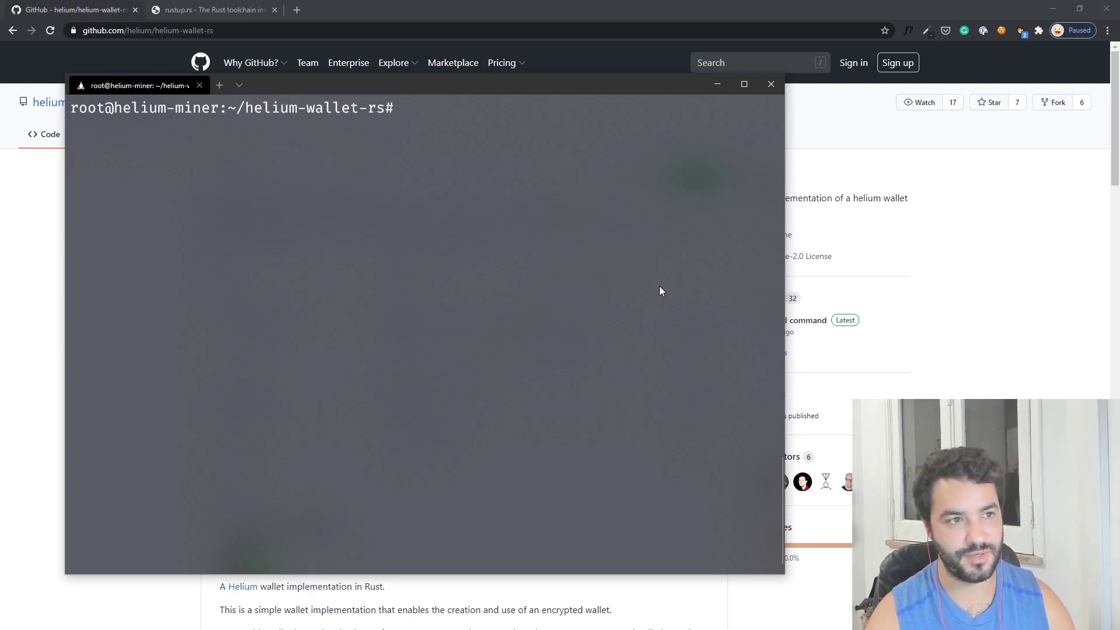
- Install pkg-config, libssl-dev and build-essential with apt, confirming with y
{"action": "type", "text": "apt "}
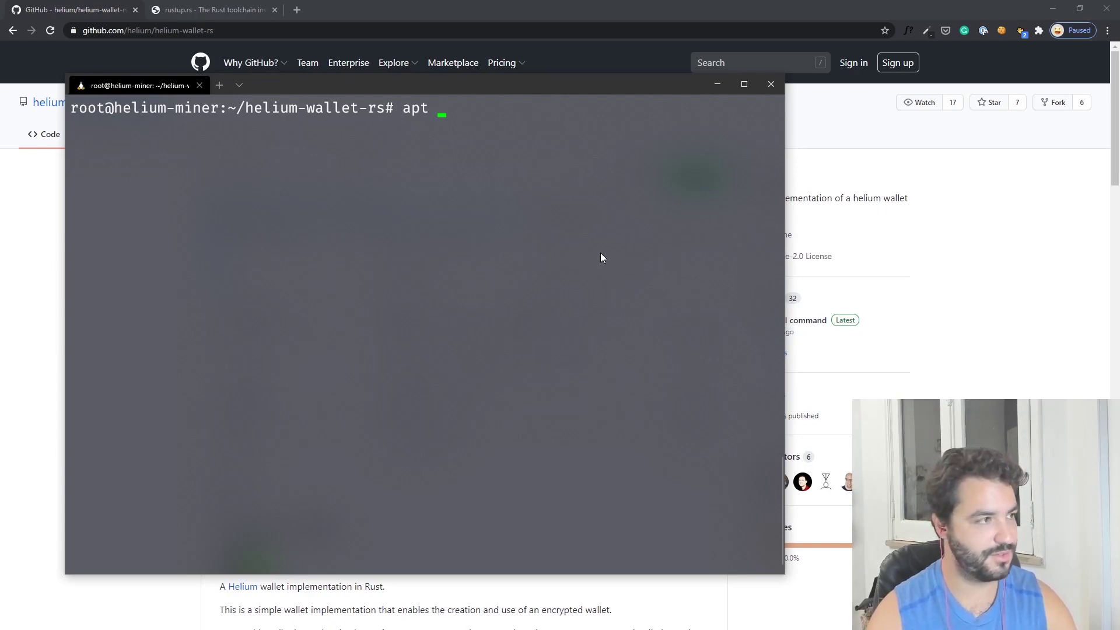
{"action": "type", "text": "install"}
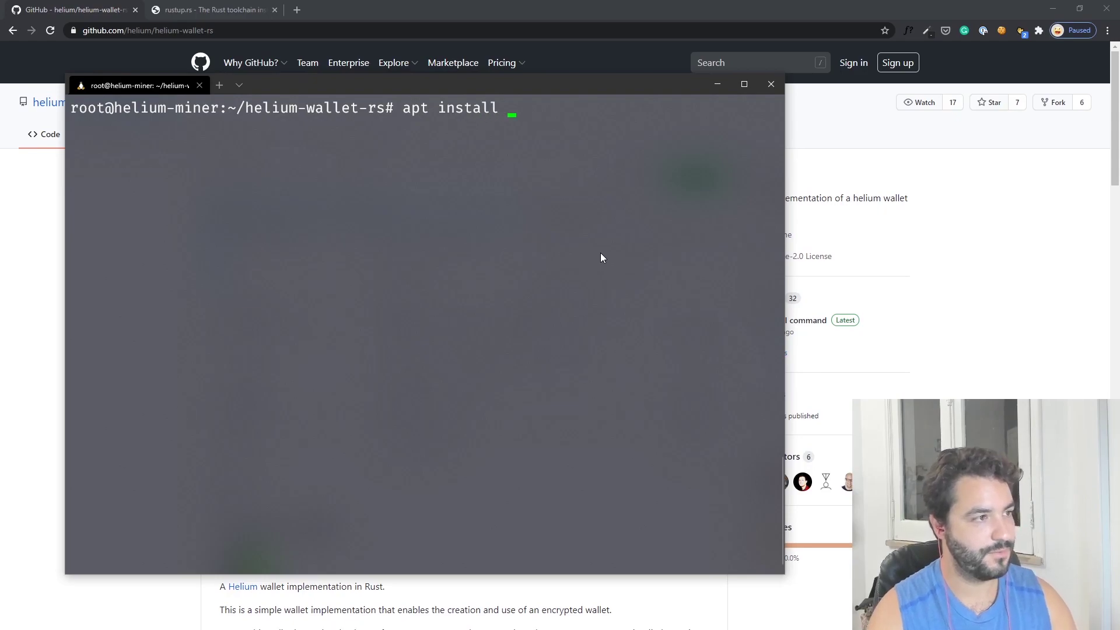
{"action": "key", "text": "ctrl+v"}
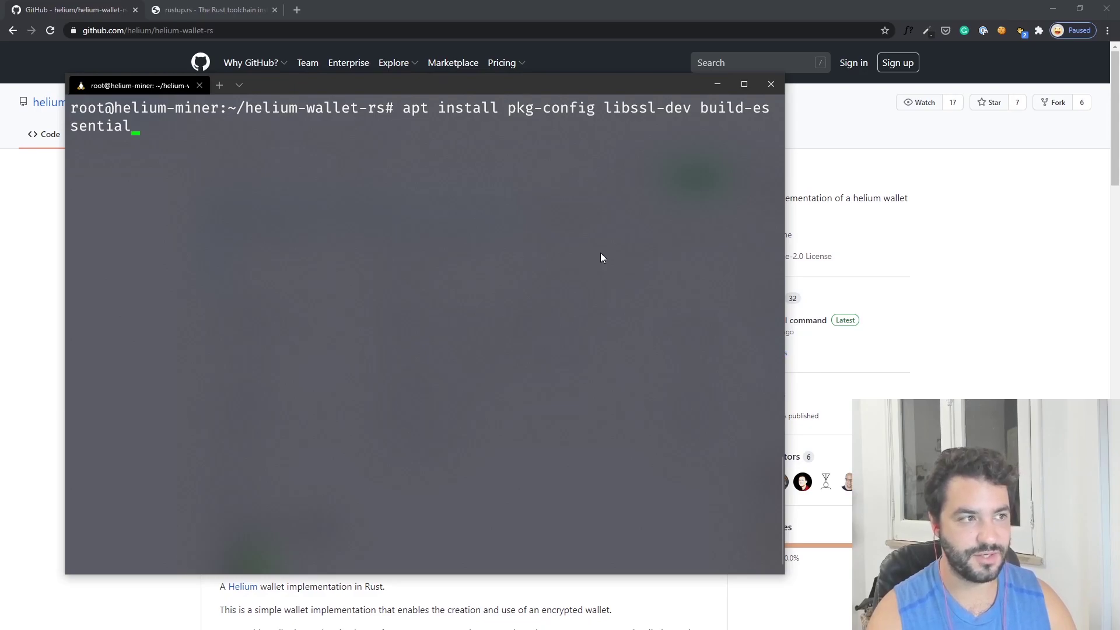
{"action": "key", "text": "Return"}
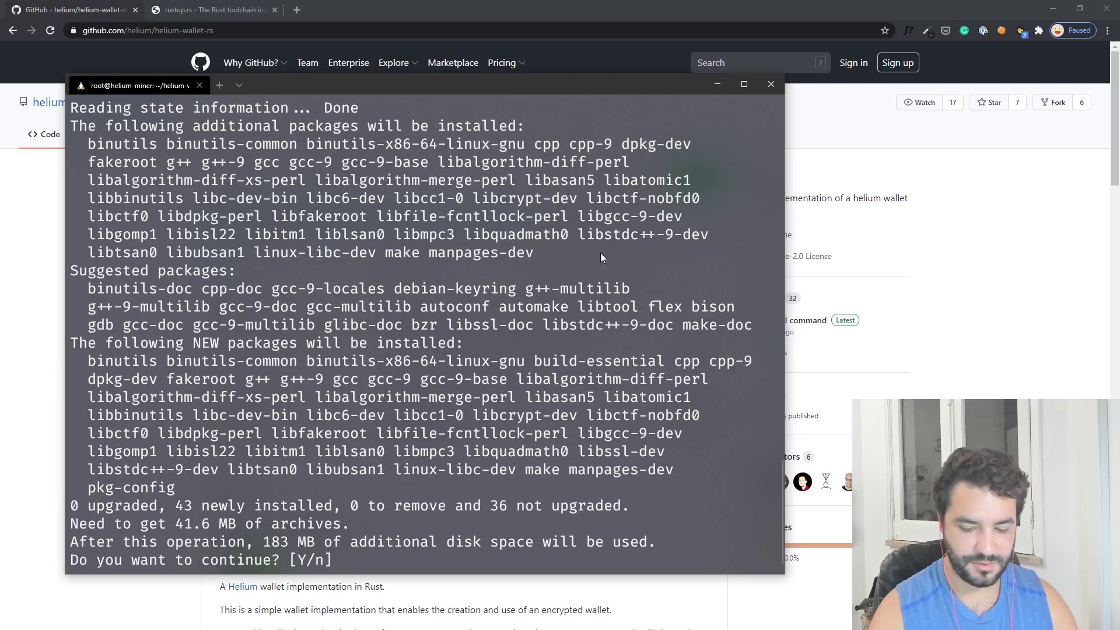
{"action": "type", "text": "y"}
{"action": "key", "text": "Return"}
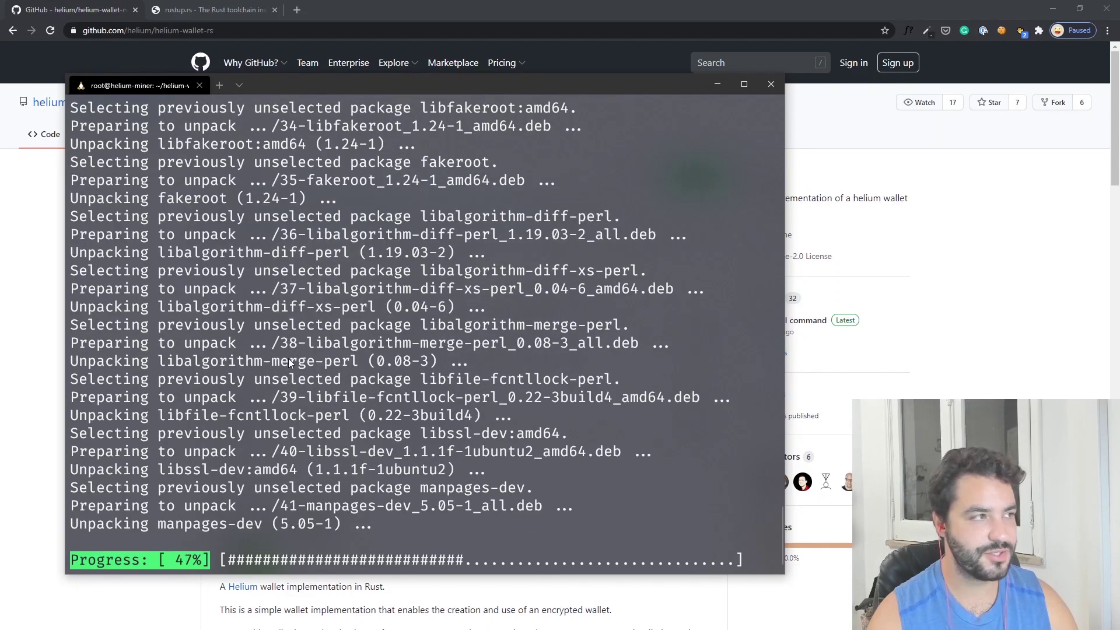
{"action": "left_click", "coordinate": [178, 18]}
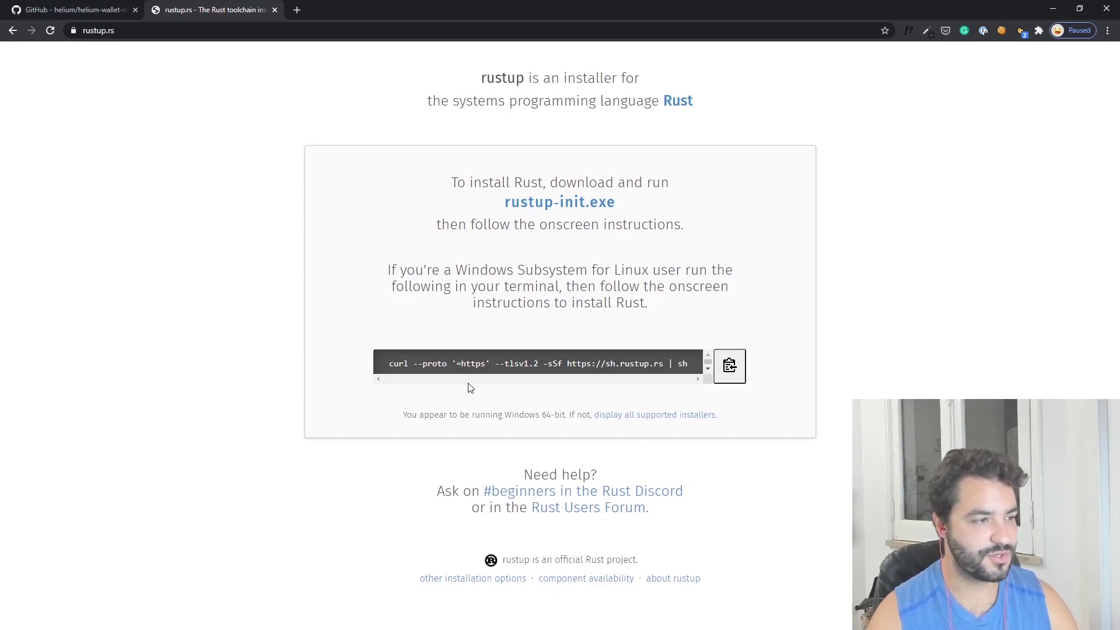
- Copy the rustup.rs curl install command and return to the terminal
{"action": "left_click", "coordinate": [730, 368]}
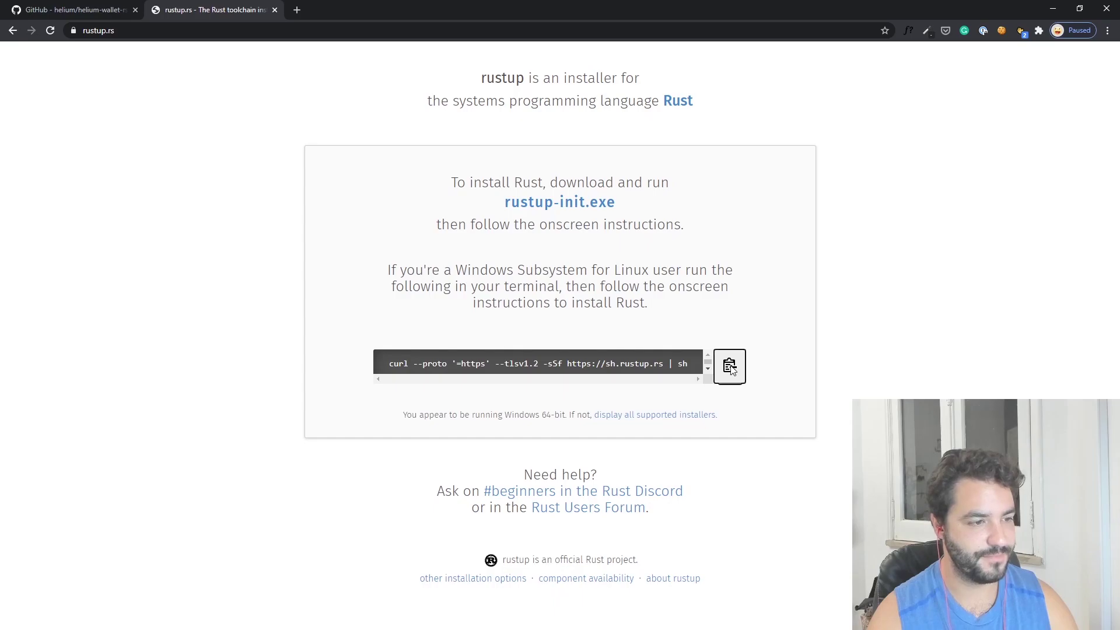
{"action": "key", "text": "alt+Tab"}
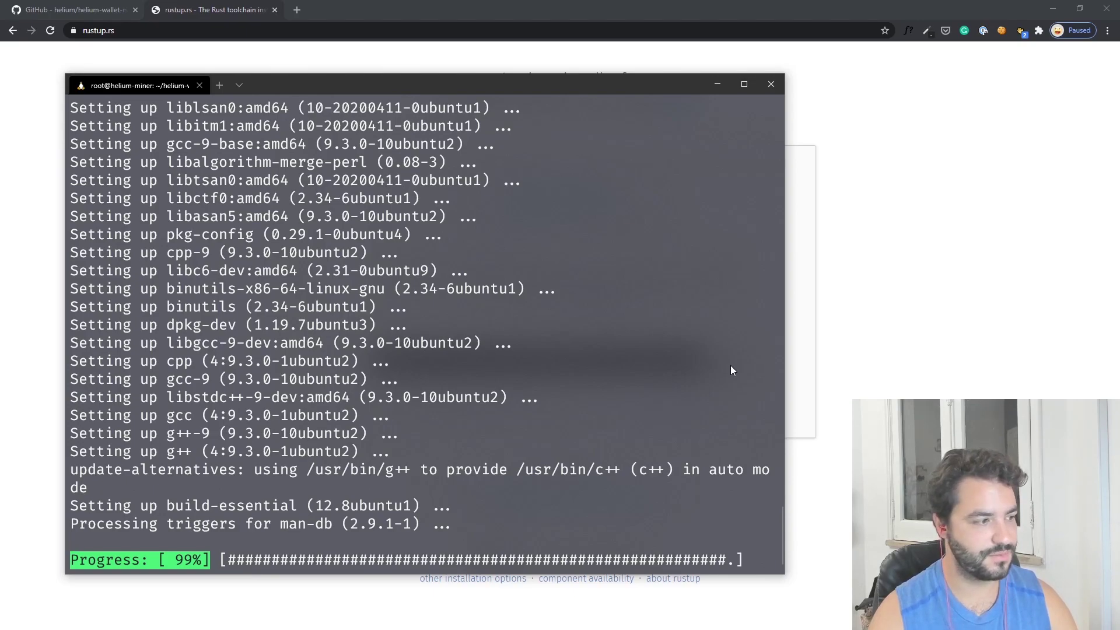
- Run the pasted rustup curl installer and accept the default Rust installation
{"action": "key", "text": "ctrl+l"}
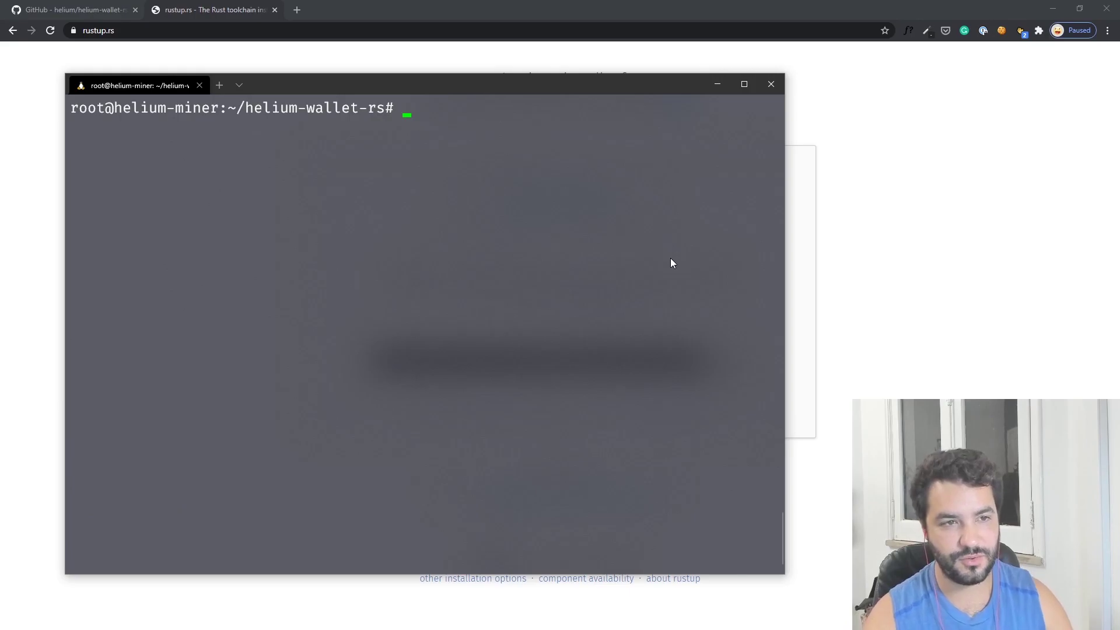
{"action": "right_click", "coordinate": [452, 231]}
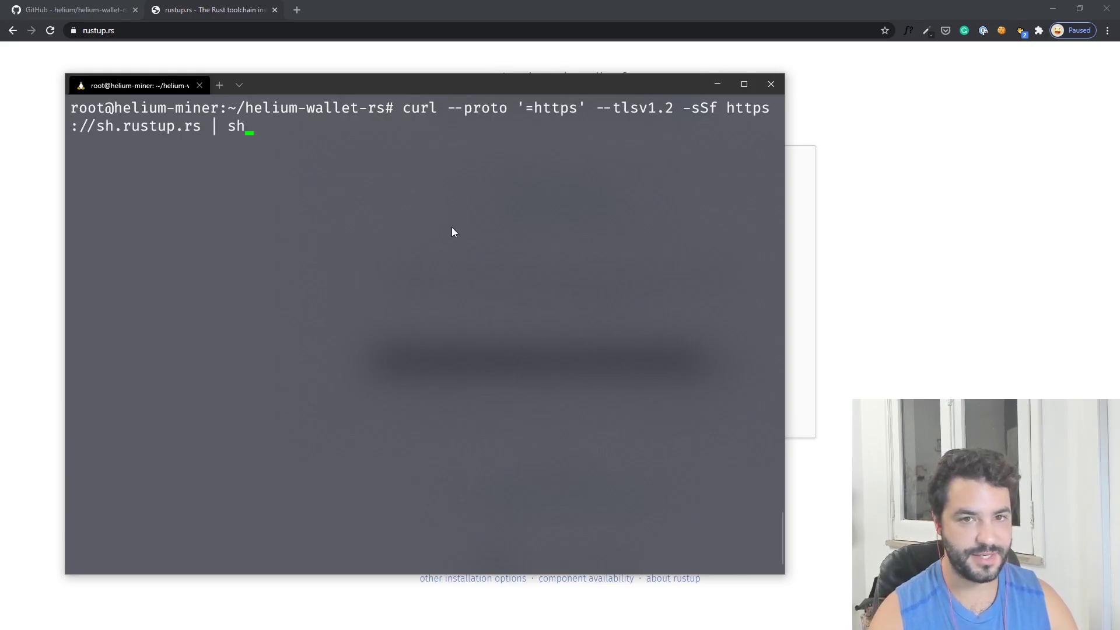
{"action": "key", "text": "Return"}
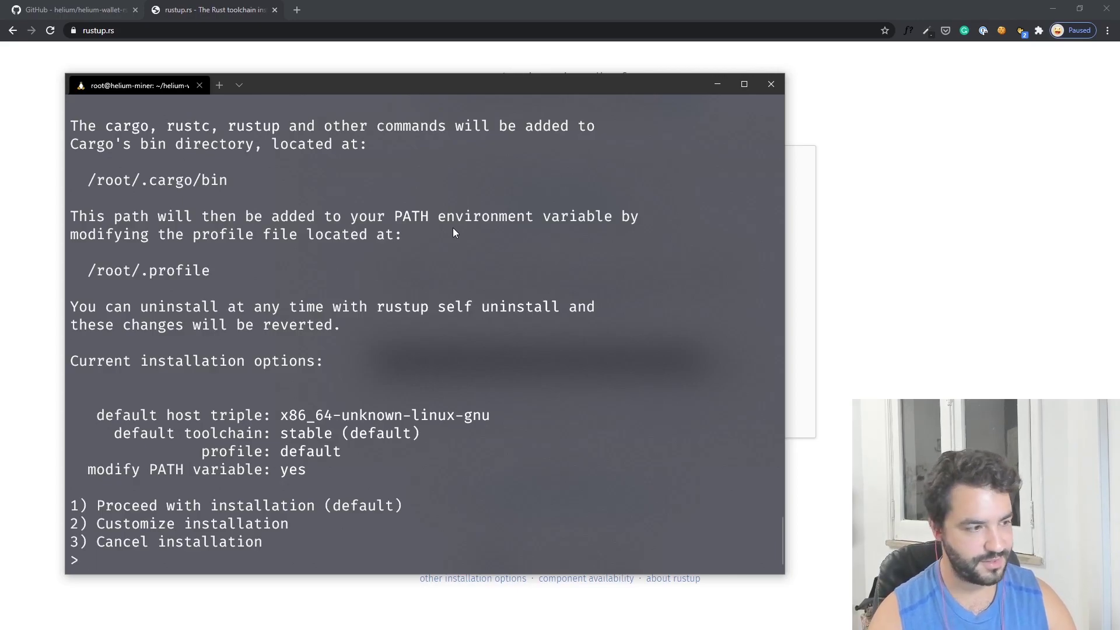
{"action": "key", "text": "Return"}
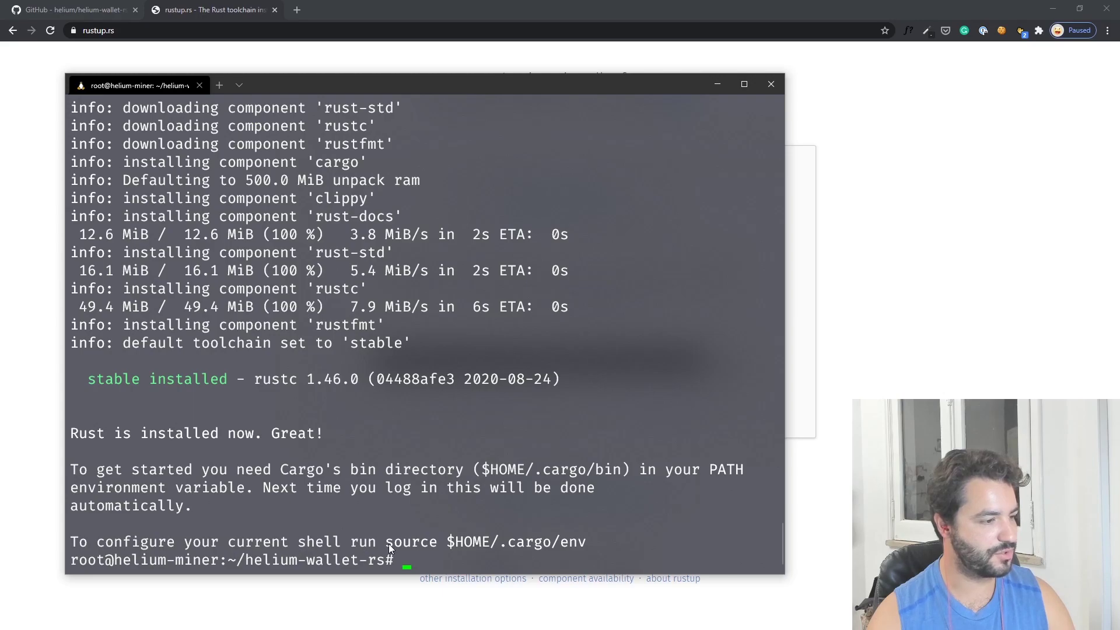
- Load Cargo's environment into the shell with source $HOME/.cargo/env
{"action": "left_click_drag", "start_coordinate": [387, 543], "coordinate": [571, 544]}
{"action": "right_click", "coordinate": [535, 534]}
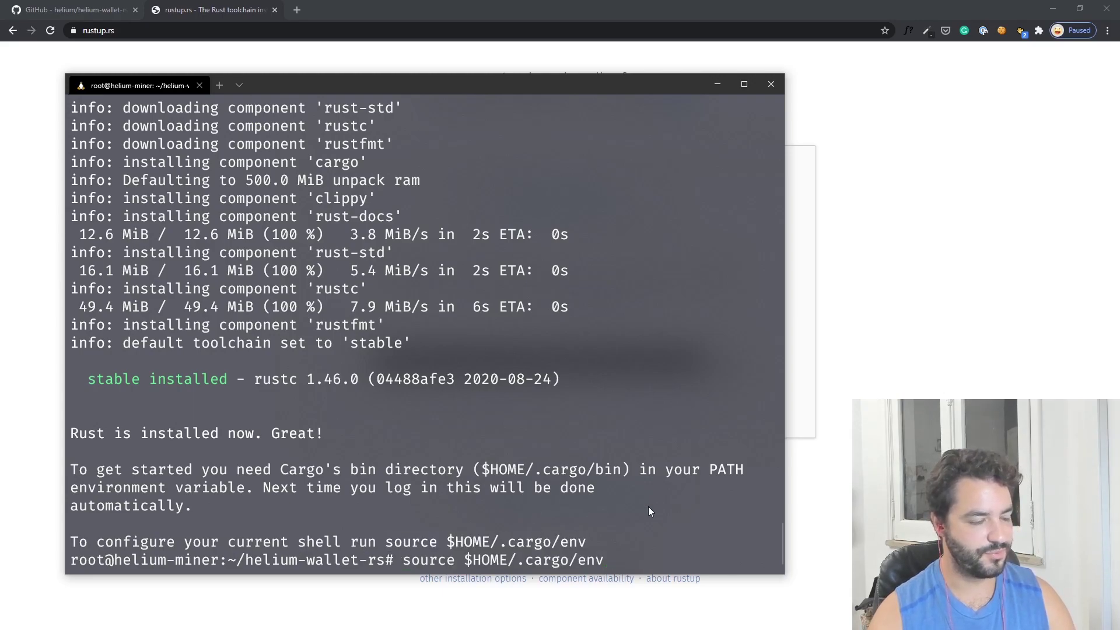
{"action": "key", "text": "Return"}
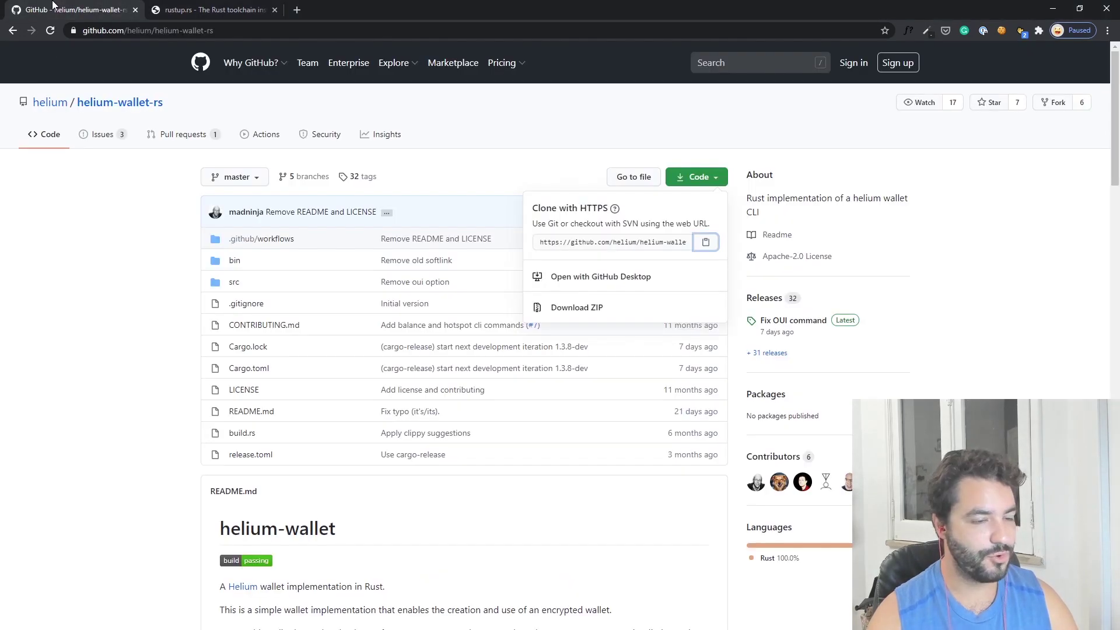
- Select the cargo build --release command in the README's From Source instructions
{"action": "left_click", "coordinate": [138, 379]}
{"action": "scroll", "coordinate": [139, 380], "scroll_direction": "down", "scroll_amount": 8}
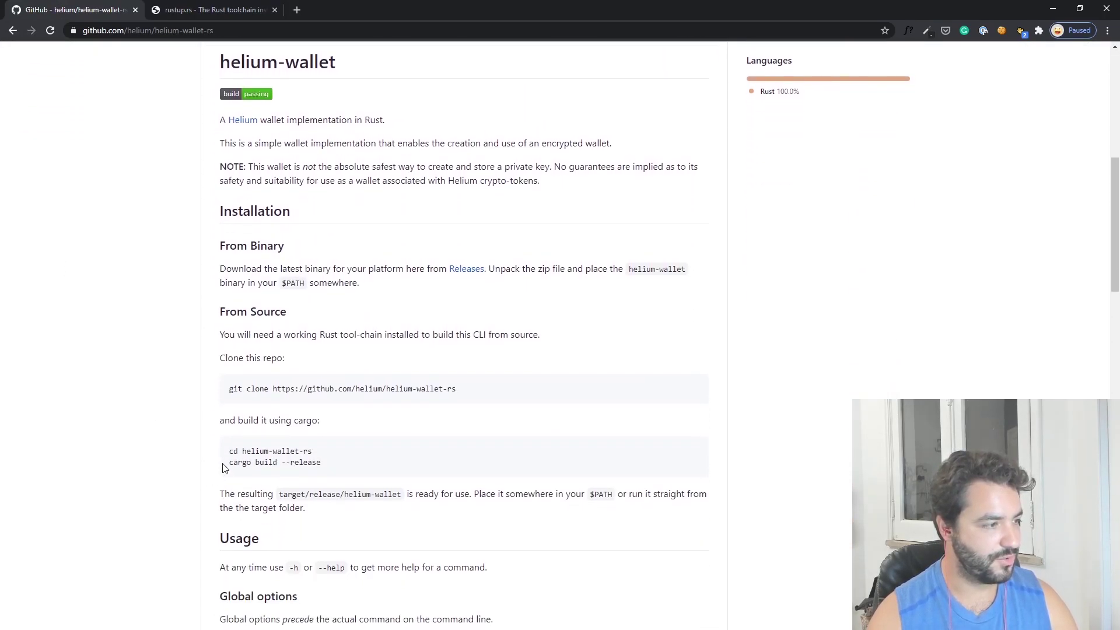
{"action": "left_click_drag", "start_coordinate": [229, 462], "coordinate": [323, 466]}
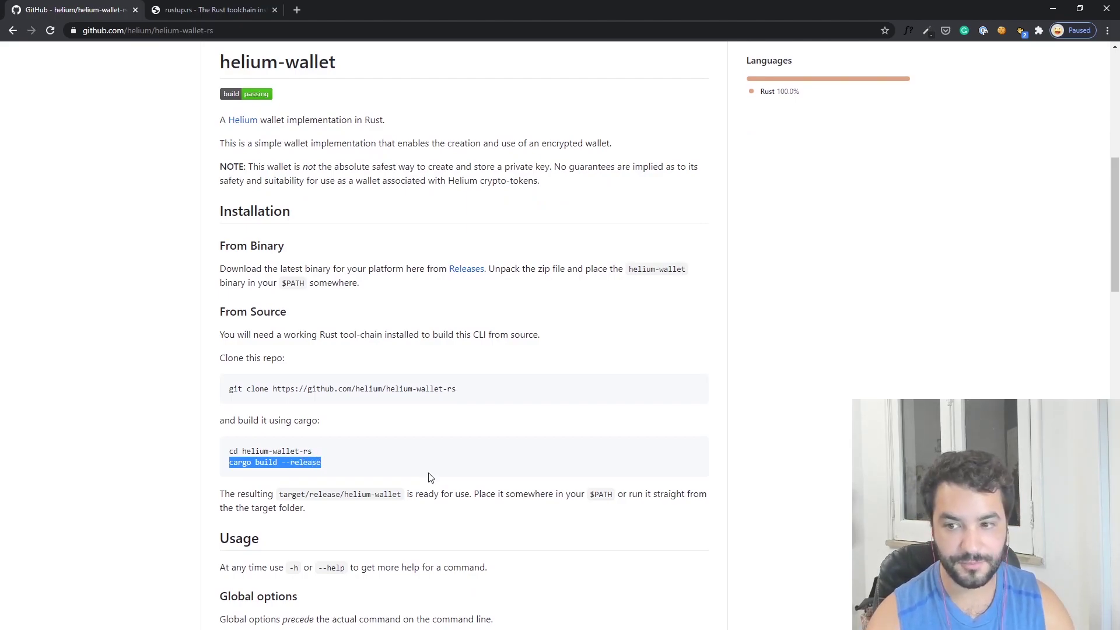
{"action": "key", "text": "alt+Tab"}
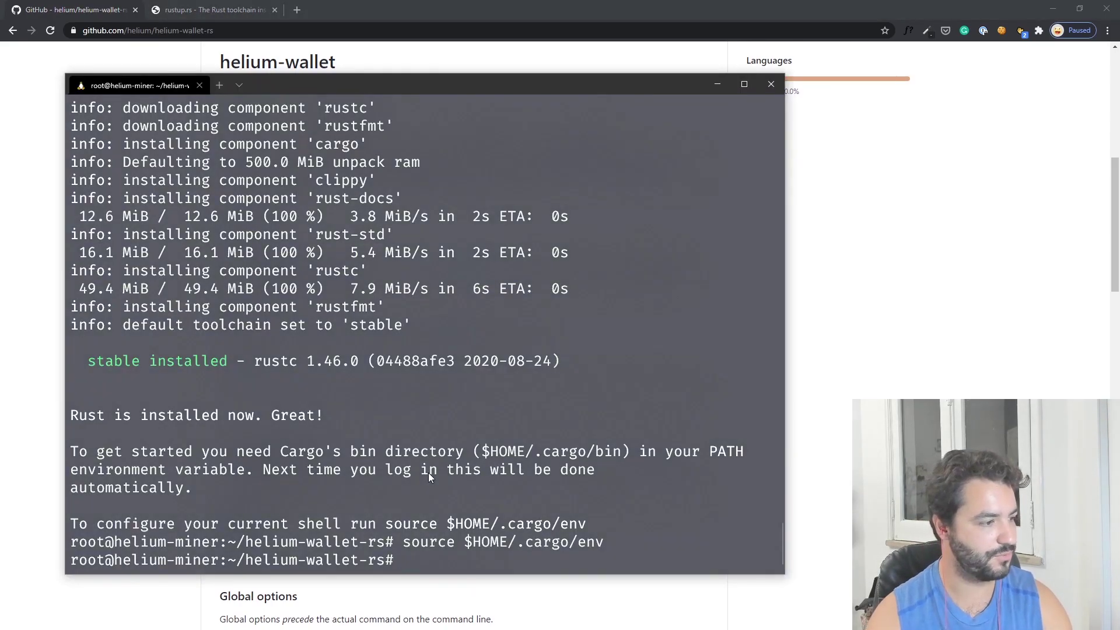
- Run cargo build --release in helium-wallet-rs on a cleared screen
{"action": "left_click", "coordinate": [381, 561]}
{"action": "key", "text": "ctrl+l"}
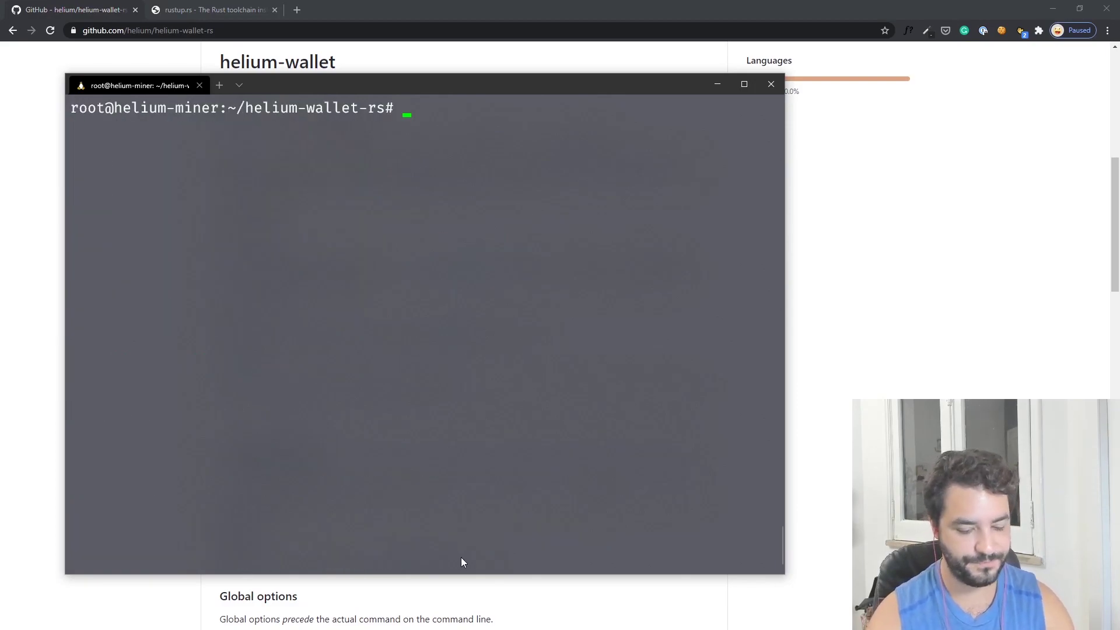
{"action": "type", "text": "cargo build --ree"}
{"action": "key", "text": "BackSpace"}
{"action": "type", "text": "lease"}
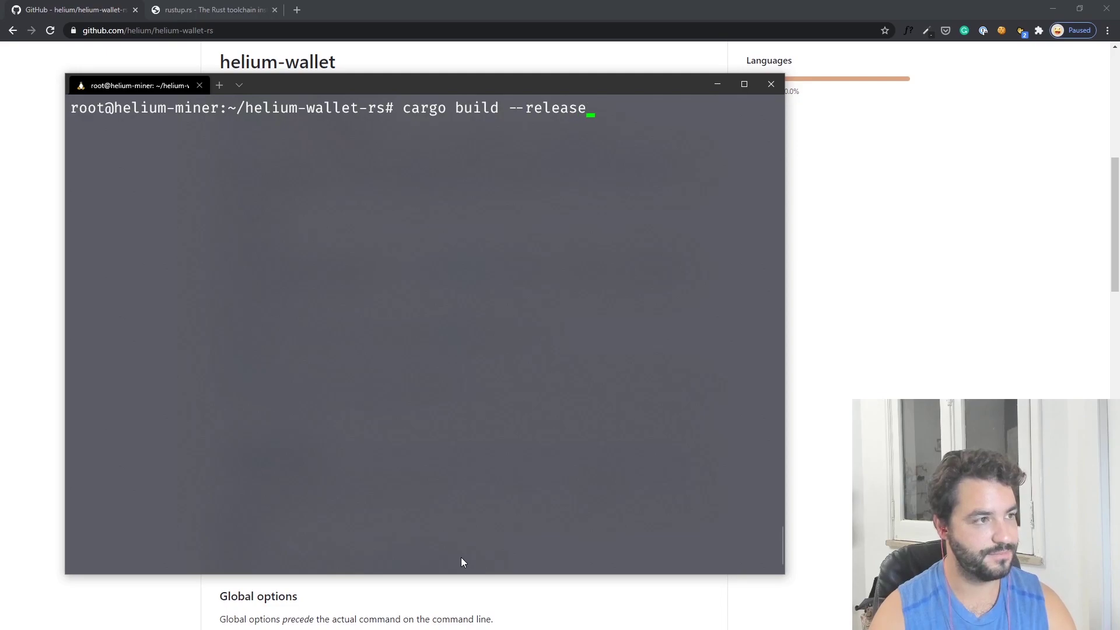
{"action": "key", "text": "Return"}
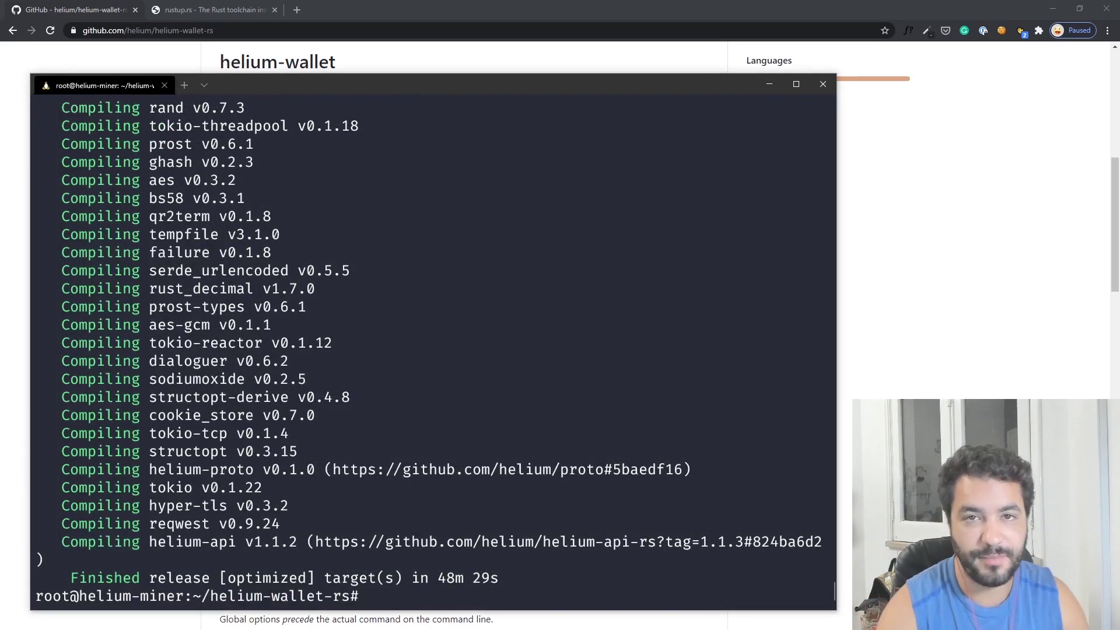
- Move into target/release and list the built files
{"action": "left_click", "coordinate": [705, 555]}
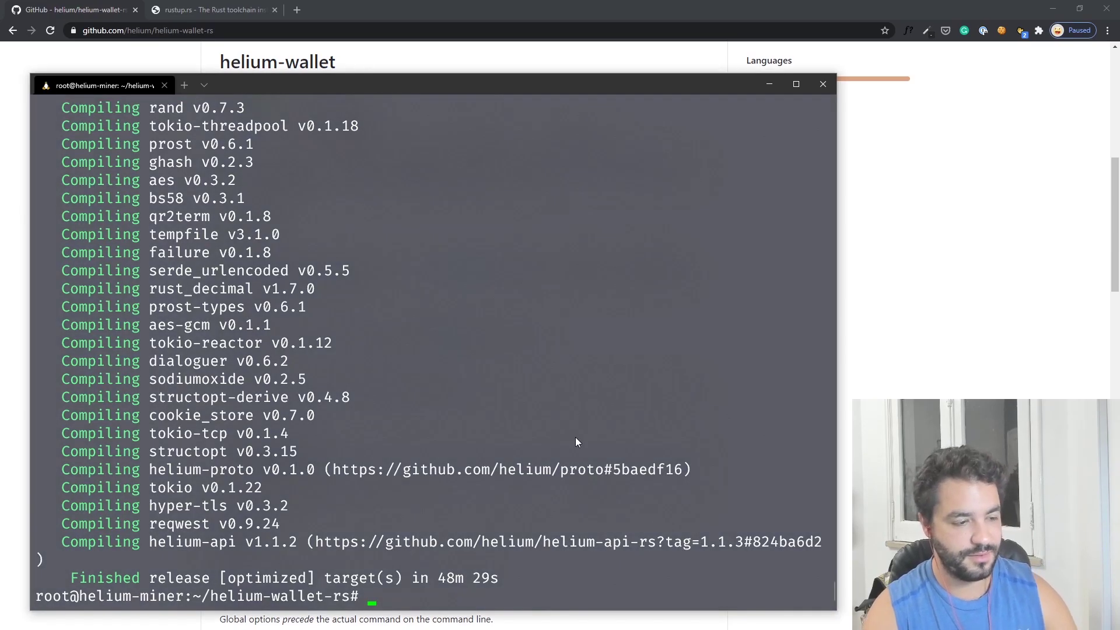
{"action": "type", "text": "ls"}
{"action": "key", "text": "Return"}
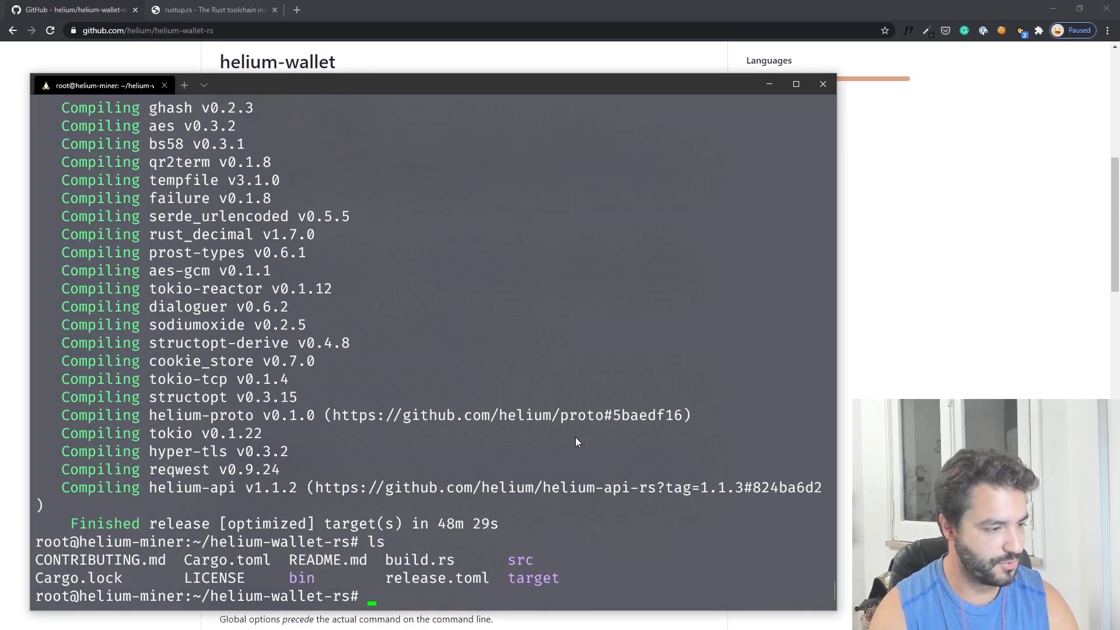
{"action": "type", "text": "cd target/"}
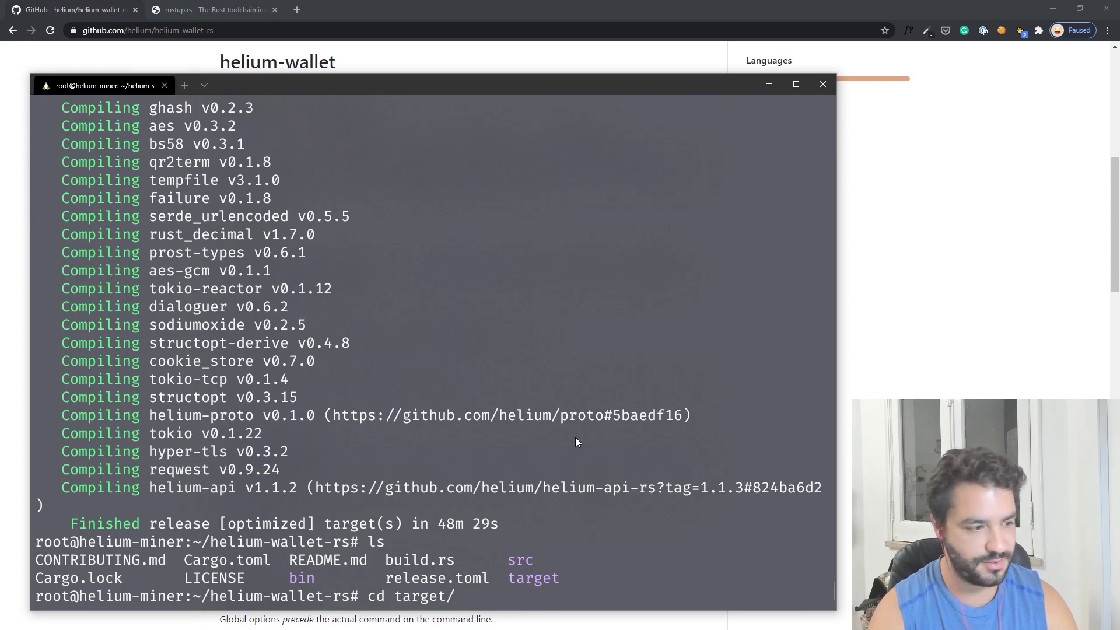
{"action": "type", "text": "release/"}
{"action": "key", "text": "Return"}
{"action": "type", "text": "ls"}
{"action": "key", "text": "Return"}
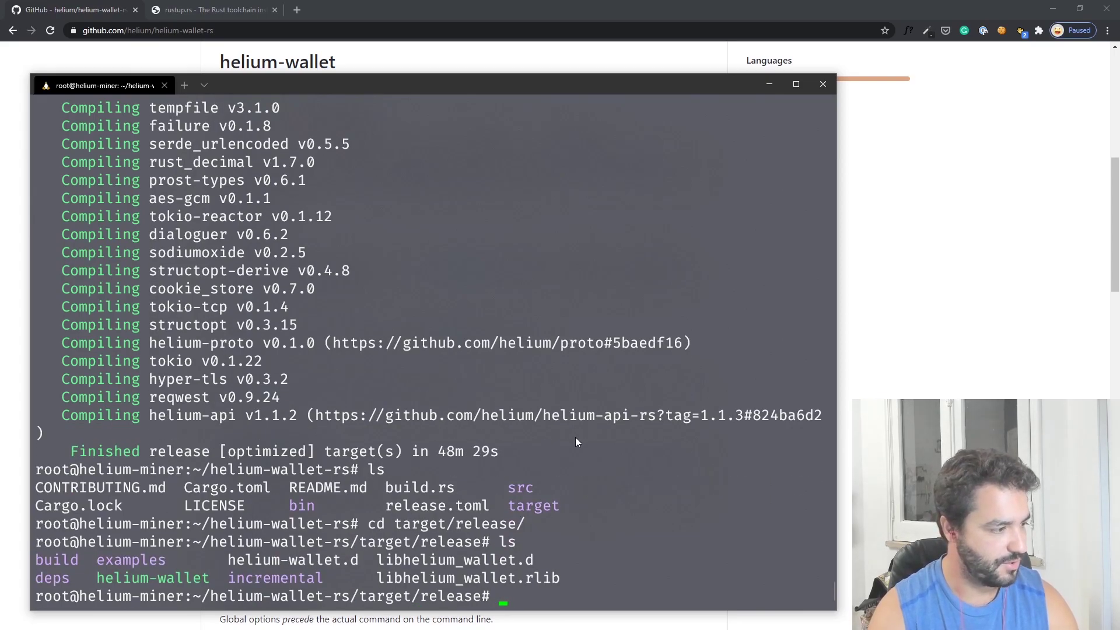
- Enter ./helium-wallet at the prompt, completing the binary name from the listing
{"action": "left_click_drag", "start_coordinate": [99, 581], "coordinate": [218, 578]}
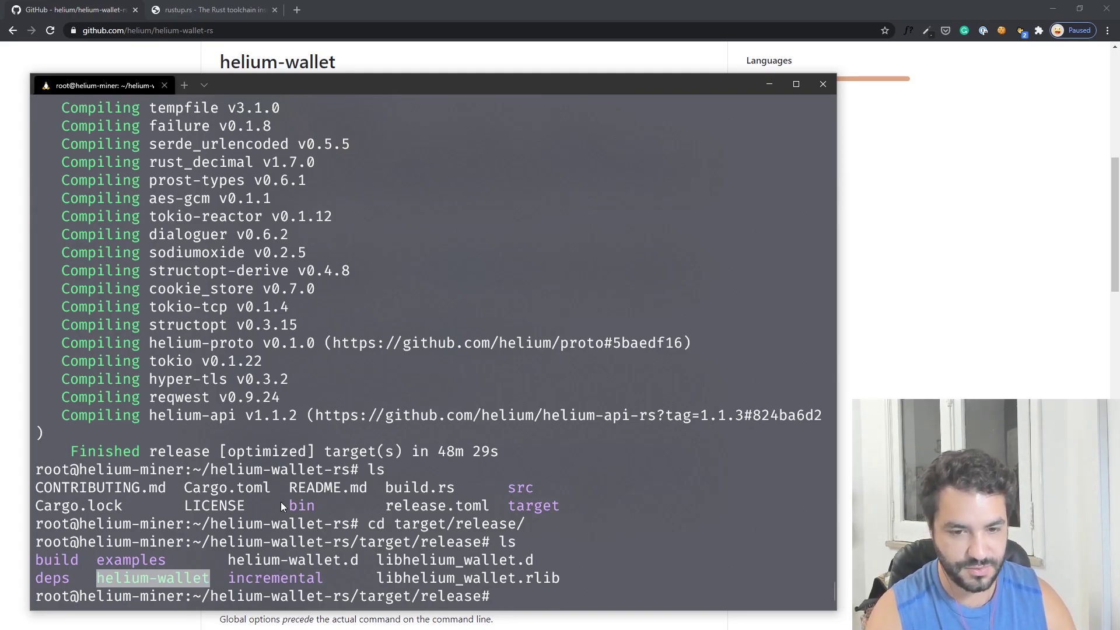
{"action": "type", "text": "./h"}
{"action": "key", "text": "Tab"}
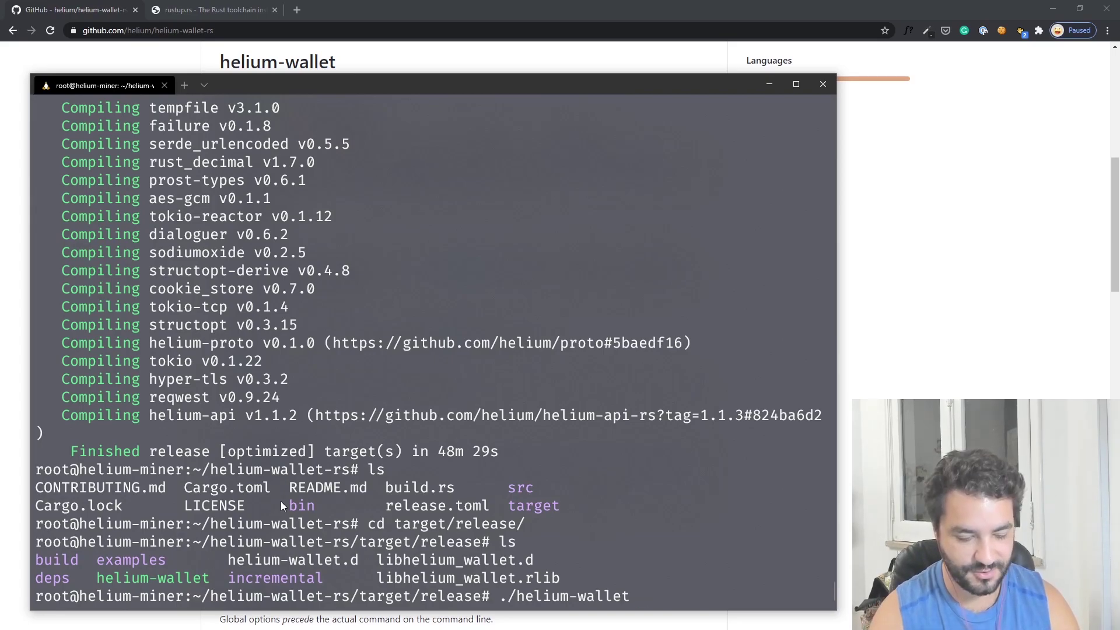
- Create a basic seed-based wallet with ./helium-wallet create basic --seed and copy its address
{"action": "type", "text": "create "}
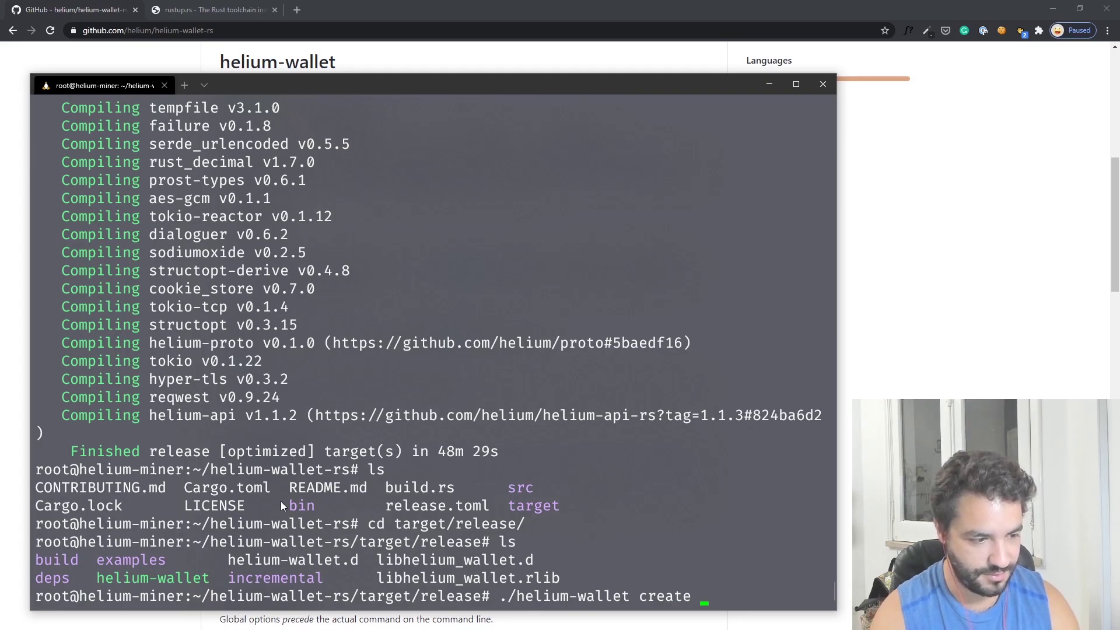
{"action": "type", "text": "basic "}
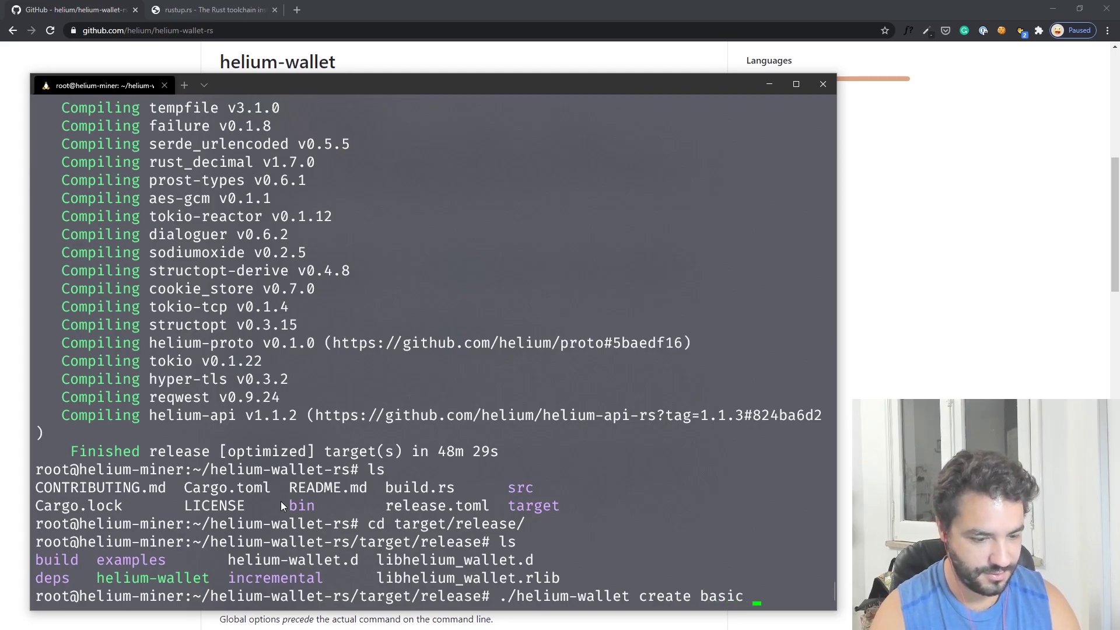
{"action": "type", "text": "--seed"}
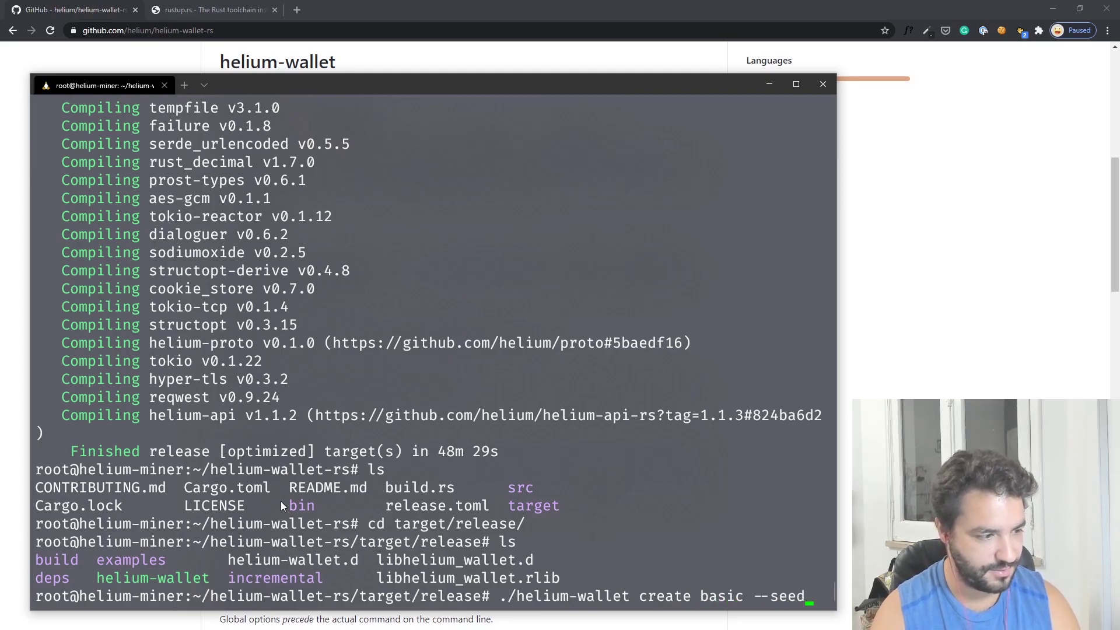
{"action": "key", "text": "Return"}
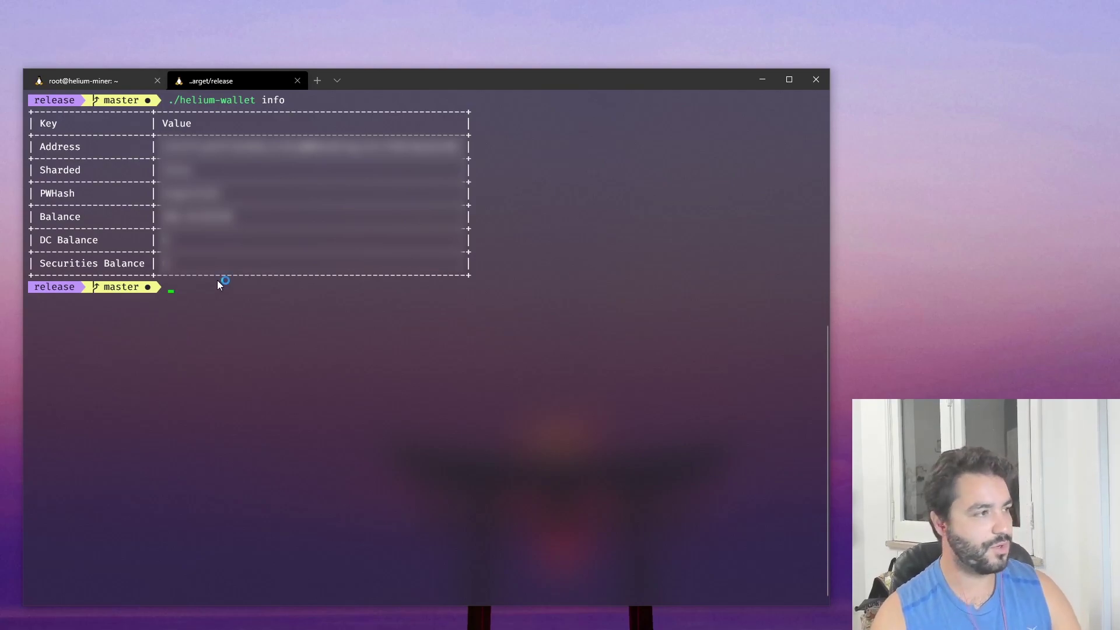
{"action": "double_click", "coordinate": [263, 146]}
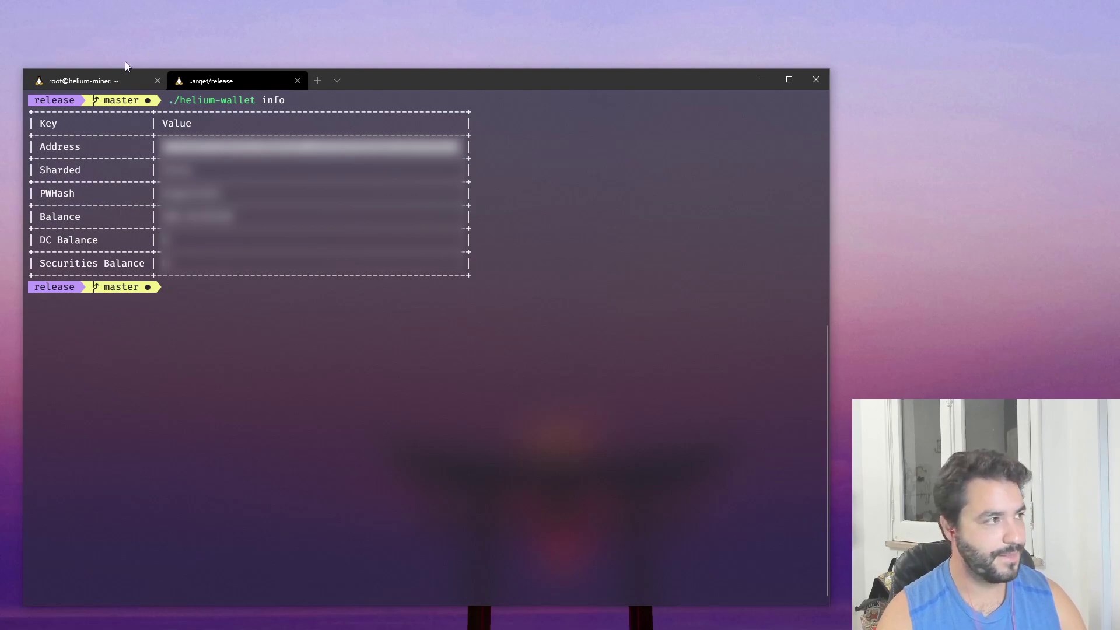
{"action": "key", "text": "ctrl+shift+Tab"}
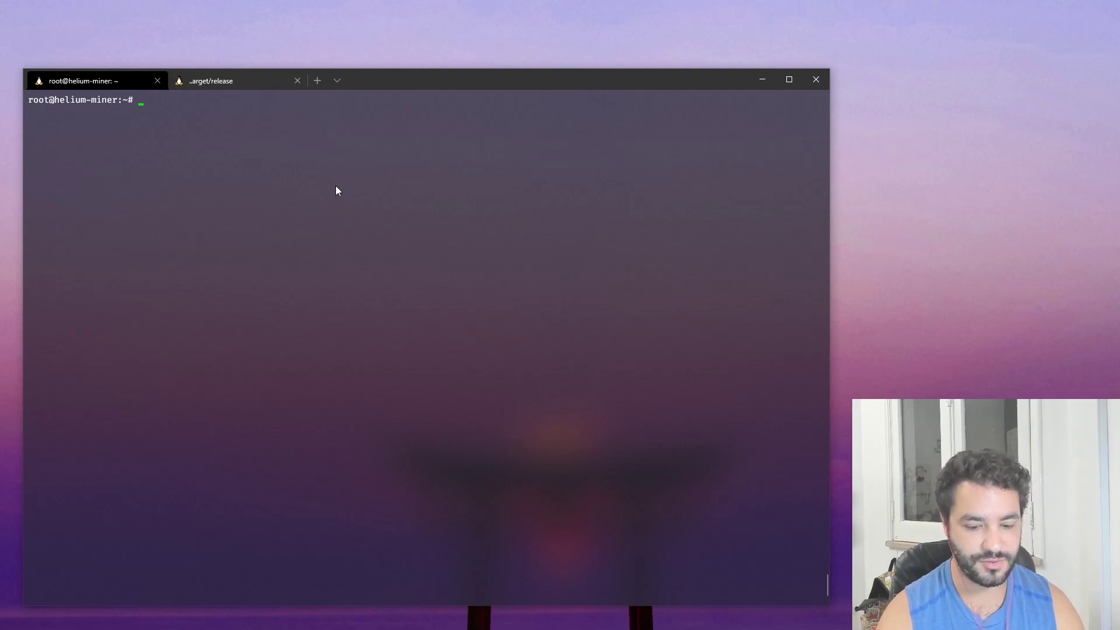
- List the running Docker containers with docker ps
{"action": "type", "text": "docker"}
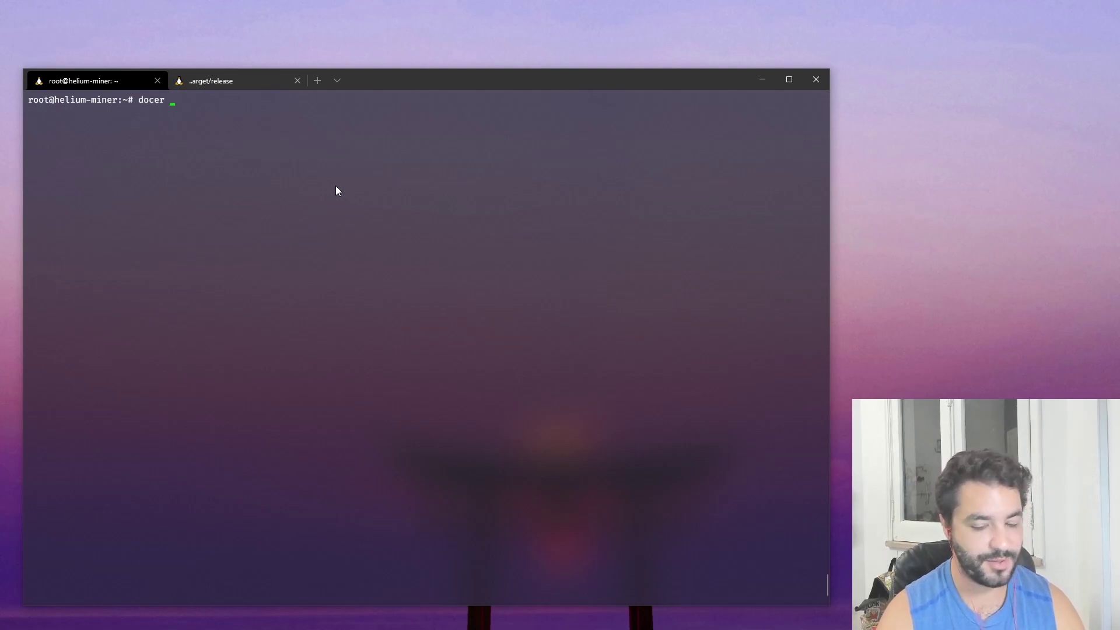
{"action": "key", "text": "BackSpace"}
{"action": "key", "text": "BackSpace"}
{"action": "key", "text": "BackSpace"}
{"action": "type", "text": "ker ps"}
{"action": "key", "text": "Return"}
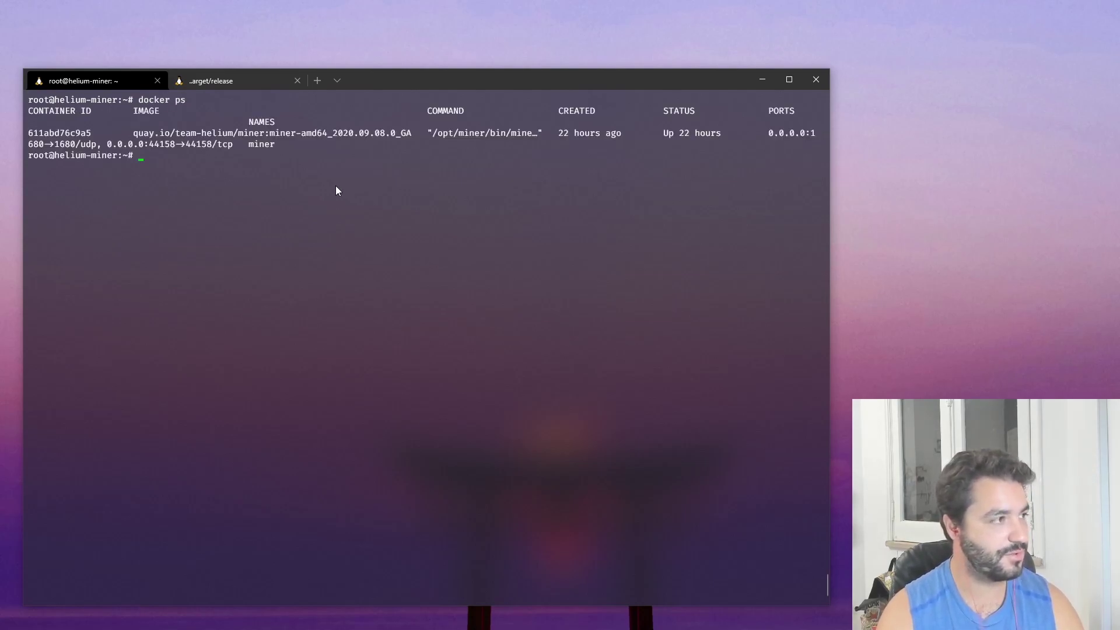
- Type docker exec miner miner txn add_gateway owner=XXXX --payer followed by the pasted payer address
{"action": "right_click", "coordinate": [301, 171]}
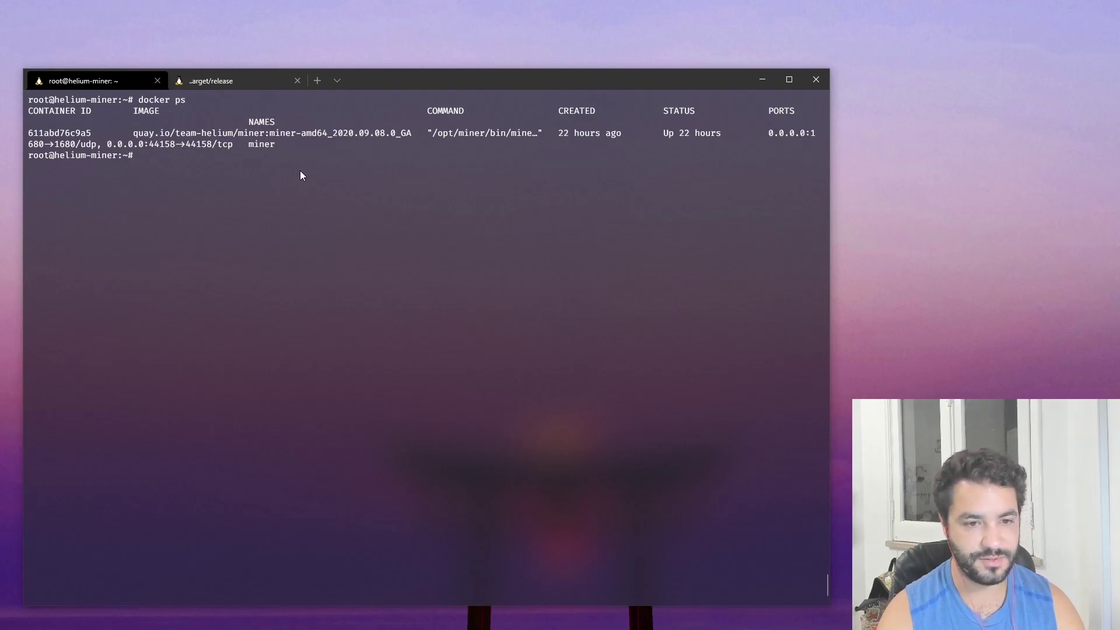
{"action": "type", "text": "docker exec"}
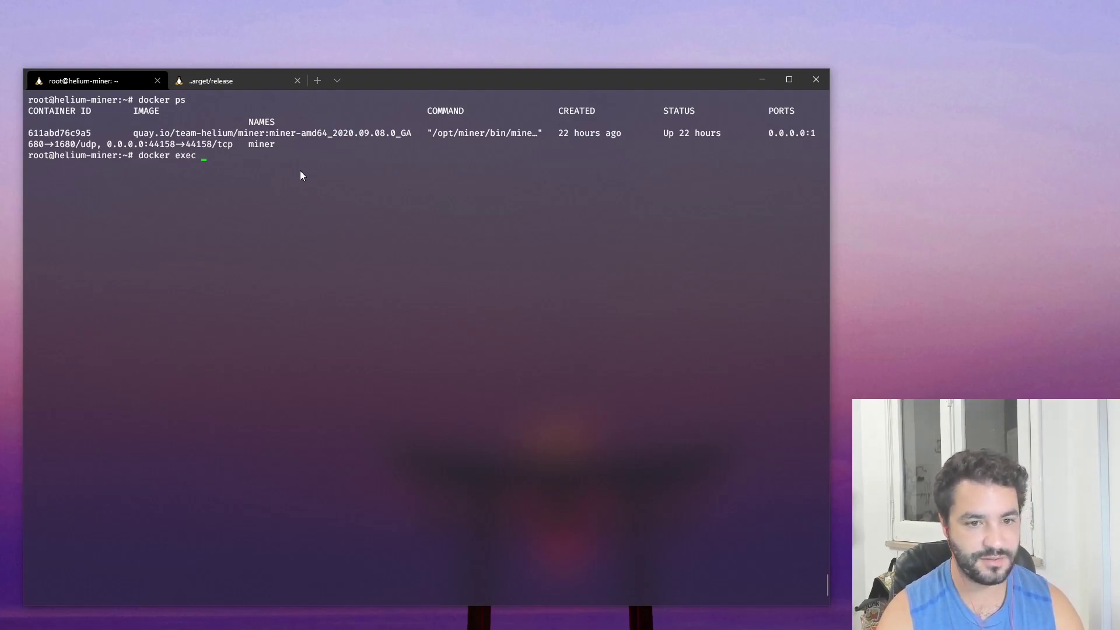
{"action": "right_click", "coordinate": [301, 171]}
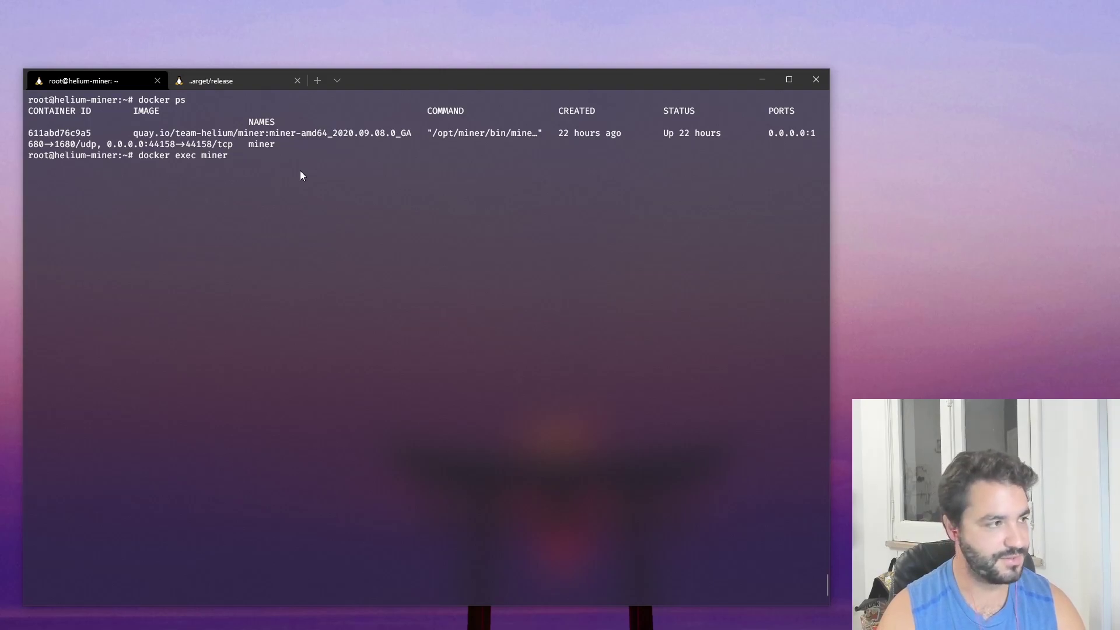
{"action": "type", "text": "miner"}
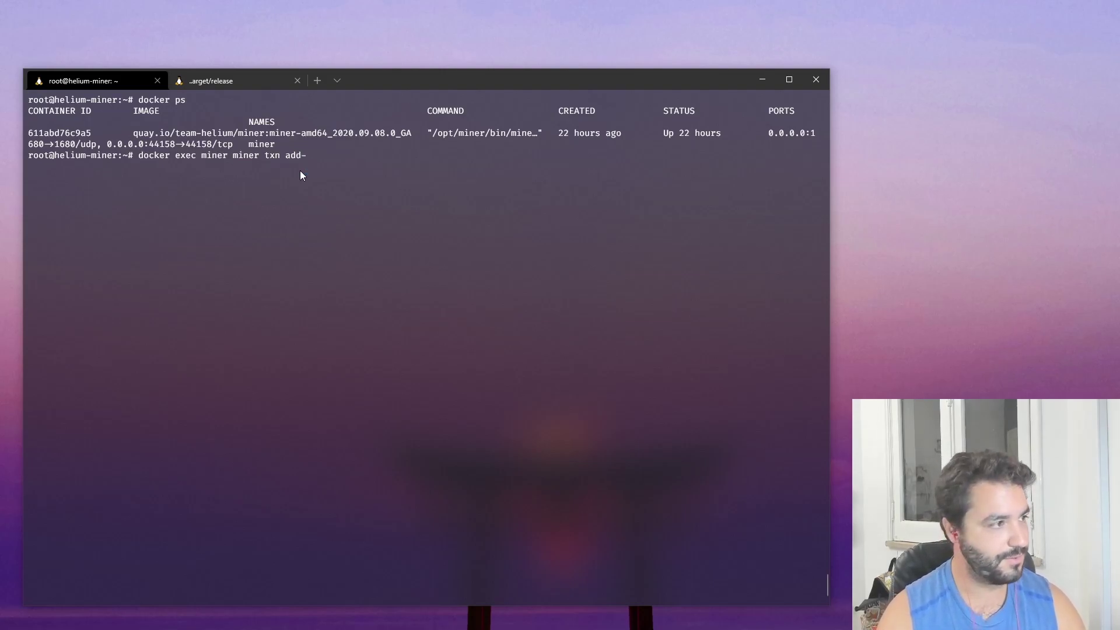
{"action": "type", "text": "txn add_gateway"}
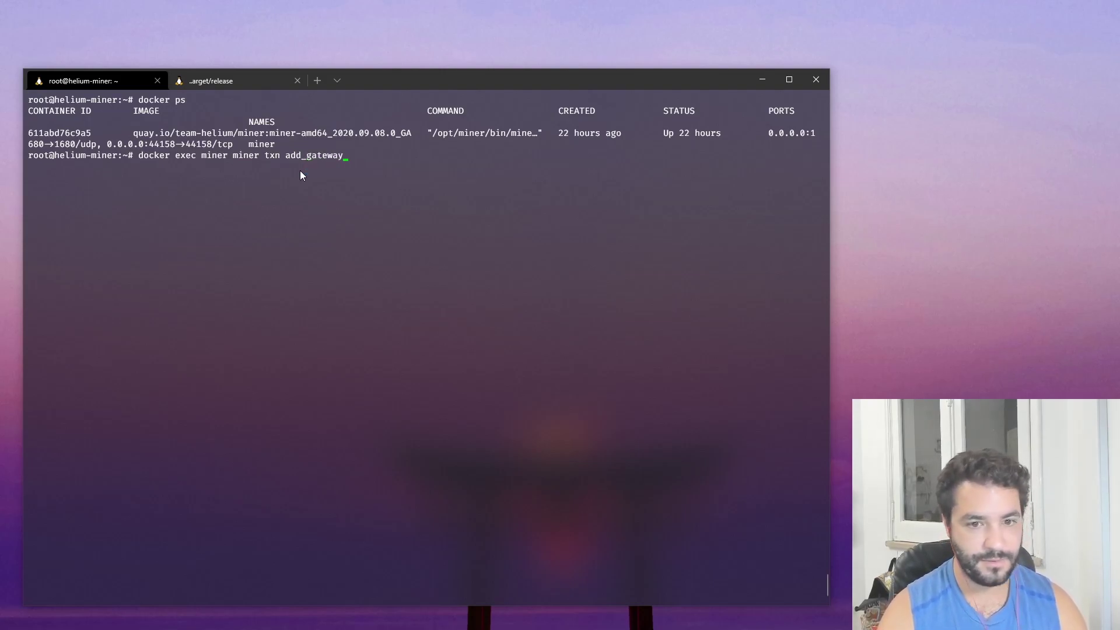
{"action": "type", "text": " onwe"}
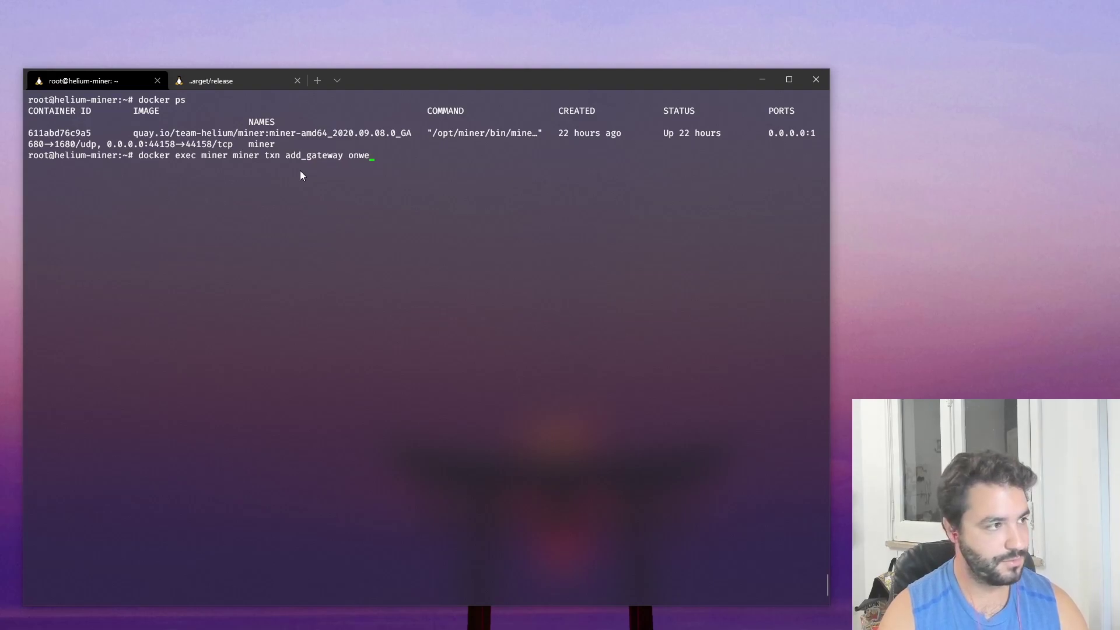
{"action": "type", "text": "r=XXXX"}
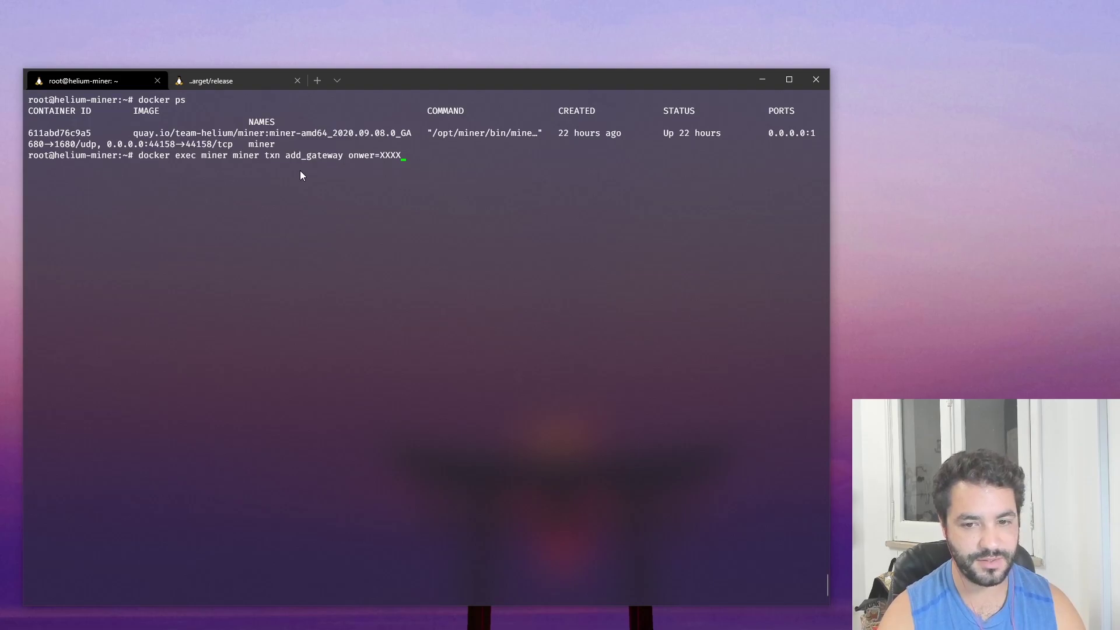
{"action": "type", "text": " --passw"}
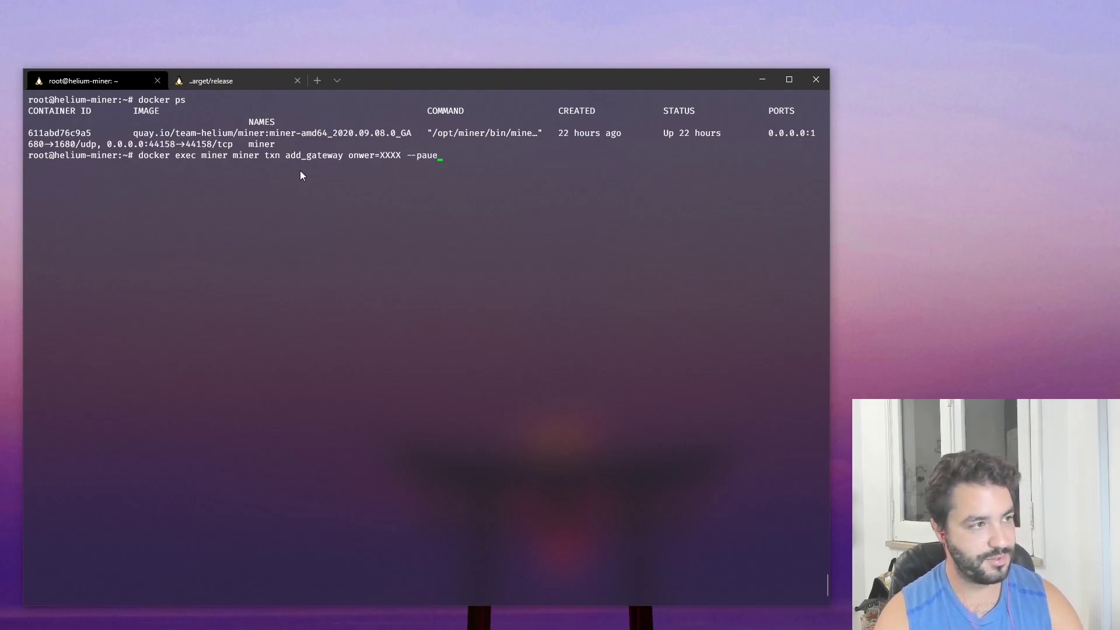
{"action": "key", "text": "BackSpace"}
{"action": "key", "text": "BackSpace"}
{"action": "key", "text": "BackSpace"}
{"action": "type", "text": "yer"}
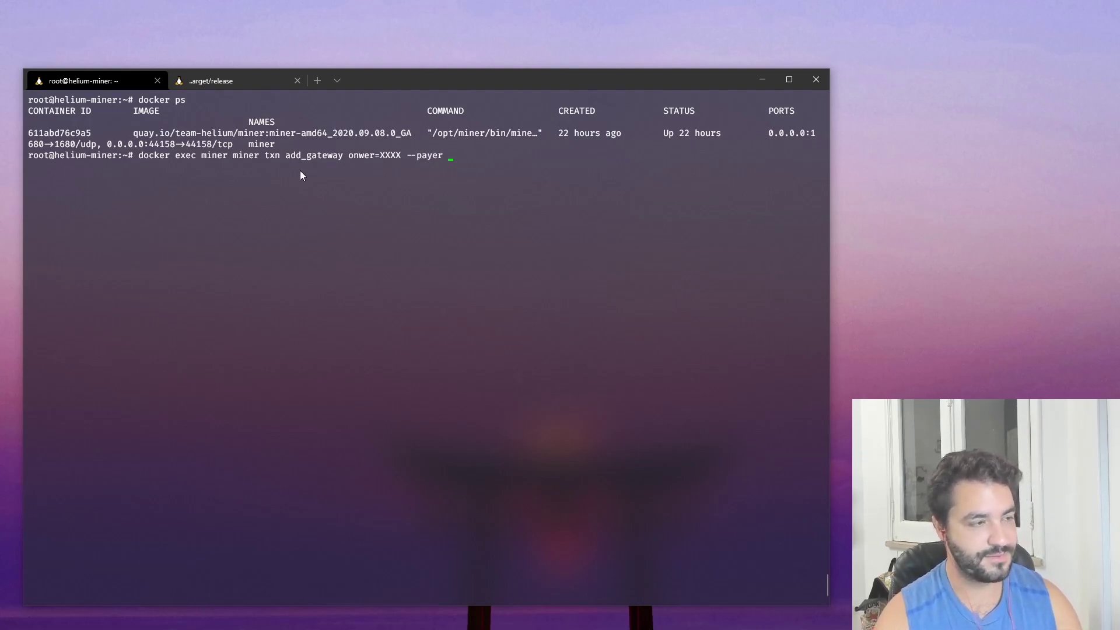
{"action": "key", "text": "alt+Tab"}
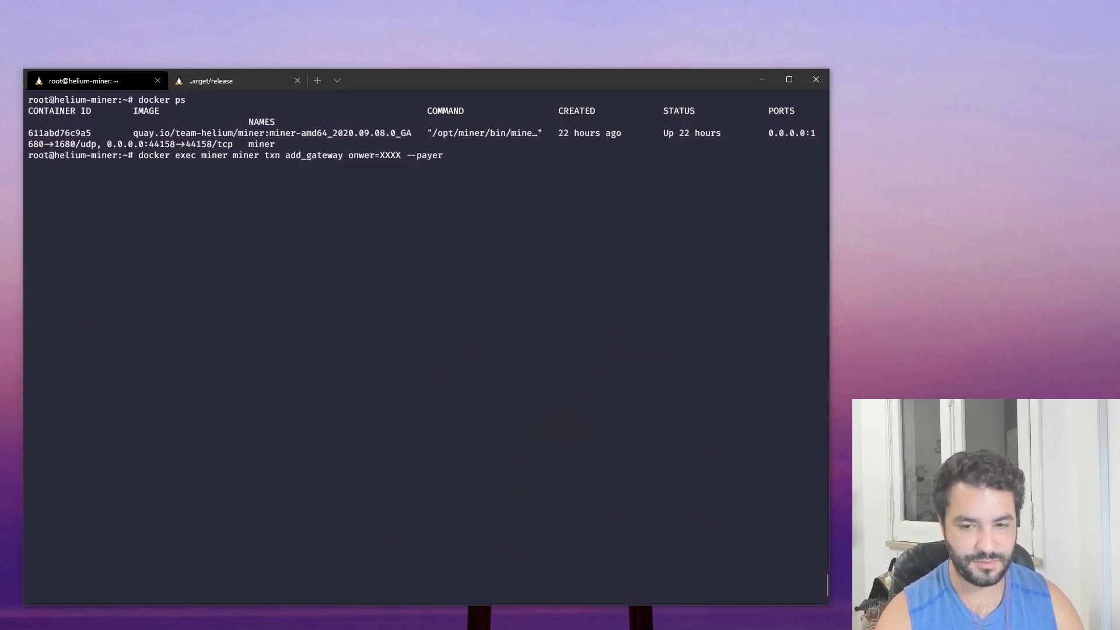
{"action": "left_click", "coordinate": [527, 163]}
{"action": "type", "text": "14fzfjFcHpDR1rTH8BNPvSi5dKBbgxaDnmsVPbCjuq9ENjpZbxh"}
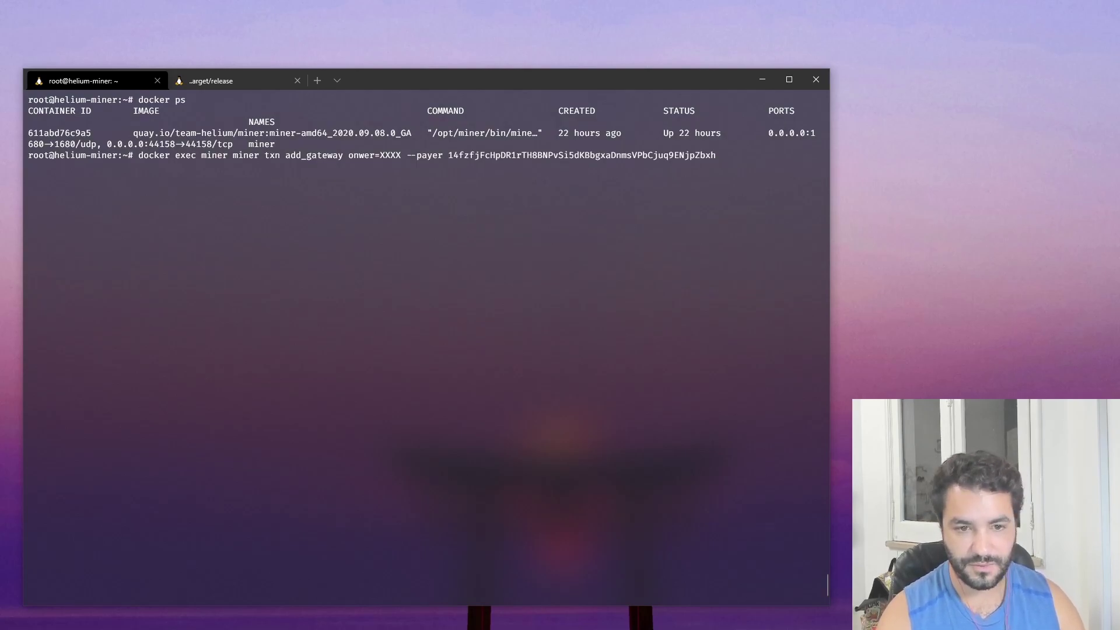
{"action": "key", "text": "alt+Tab"}
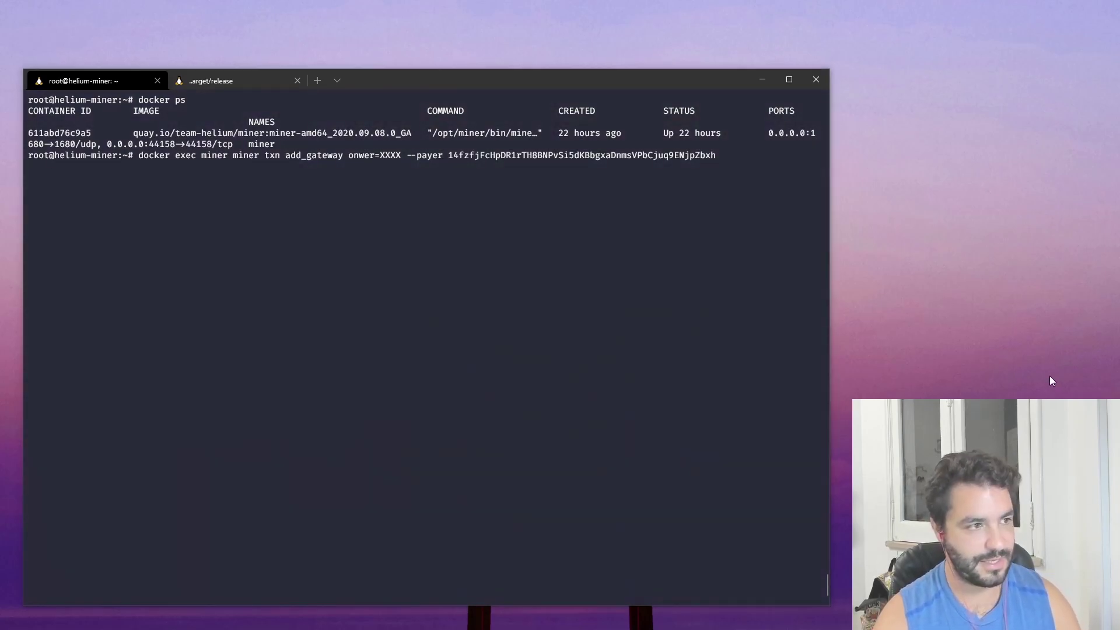
- Run add_gateway with the real owner address and copy the resulting base64 transaction
{"action": "left_click", "coordinate": [389, 268]}
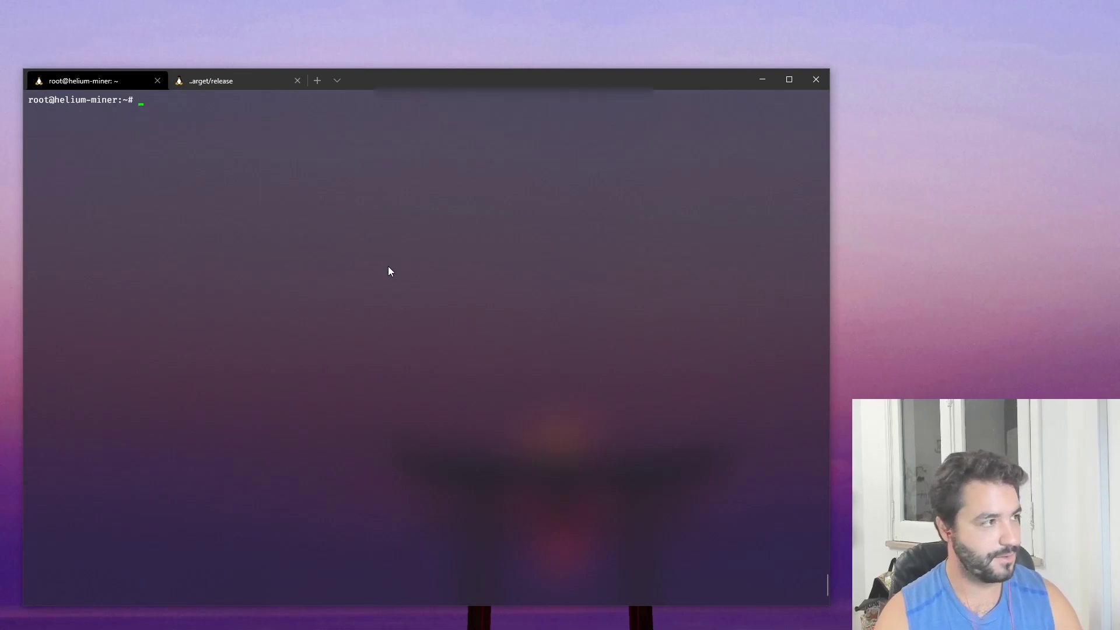
{"action": "key", "text": "ctrl+v"}
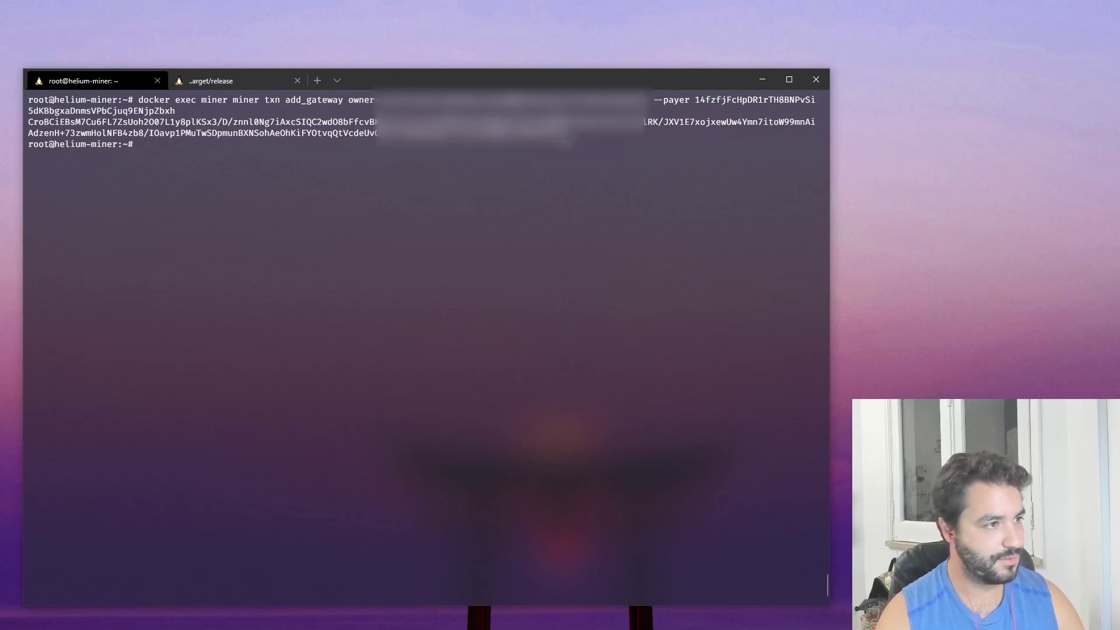
{"action": "left_click_drag", "start_coordinate": [569, 134], "coordinate": [47, 124]}
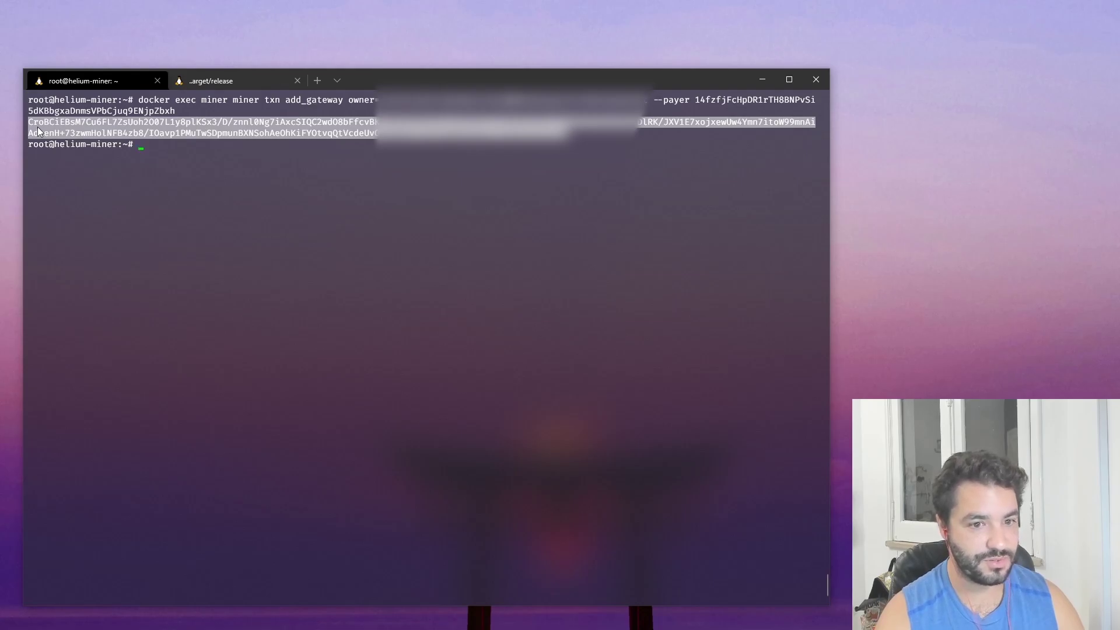
{"action": "right_click", "coordinate": [37, 127]}
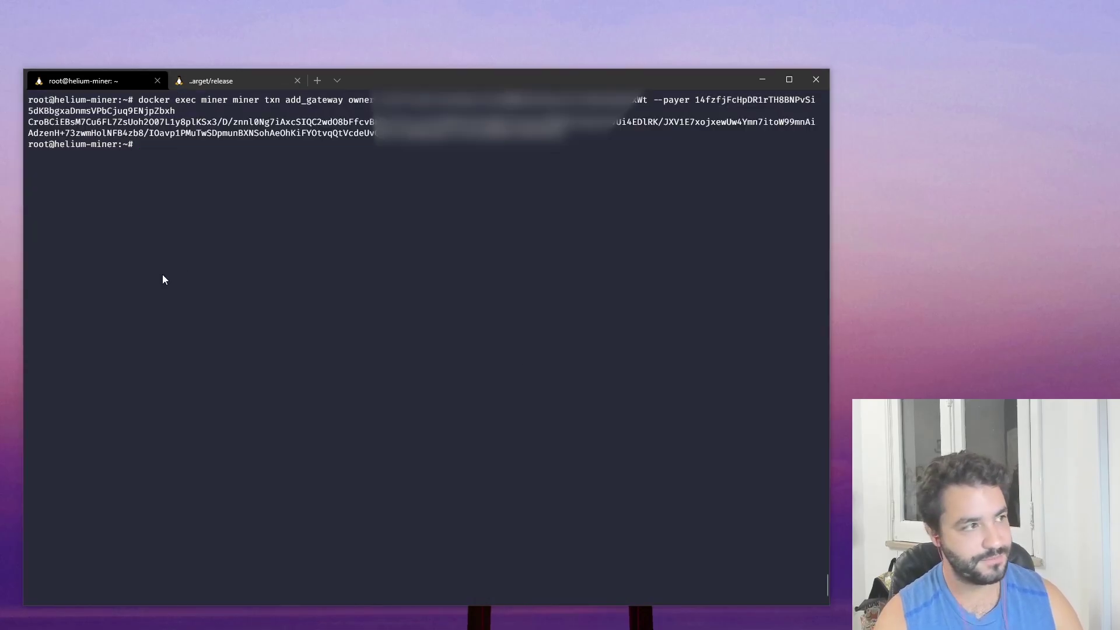
{"action": "left_click_drag", "start_coordinate": [563, 134], "coordinate": [105, 117]}
{"action": "left_click", "coordinate": [202, 85]}
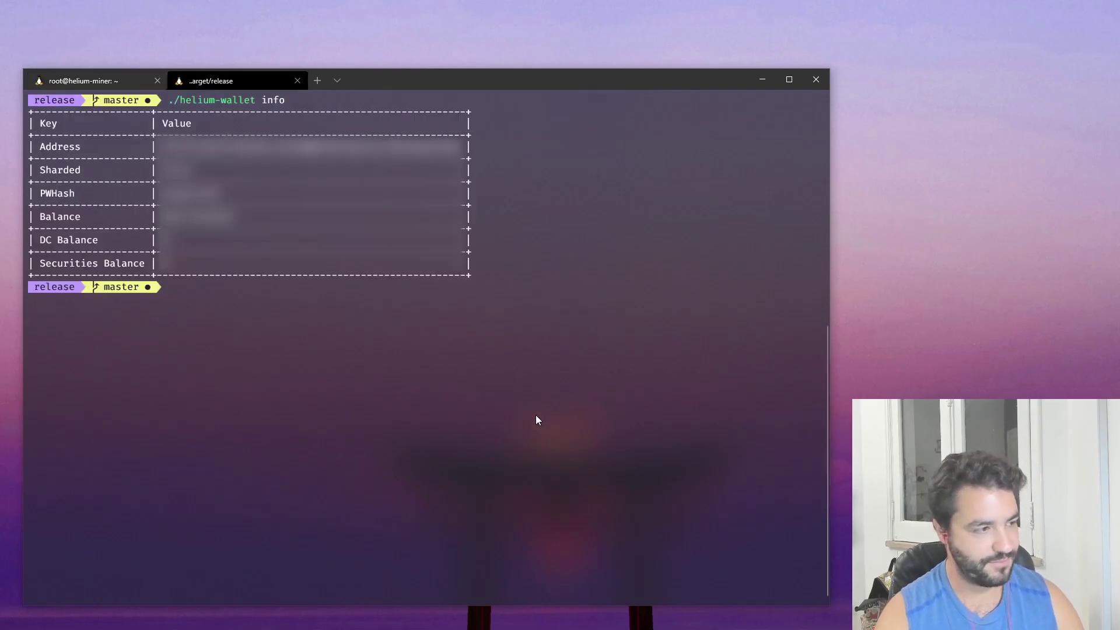
- Build the './helium-wallet --format json onboard <txn> --onboarding CODE --commit' command with the pasted transaction
{"action": "type", "text": "./helium-wallet"}
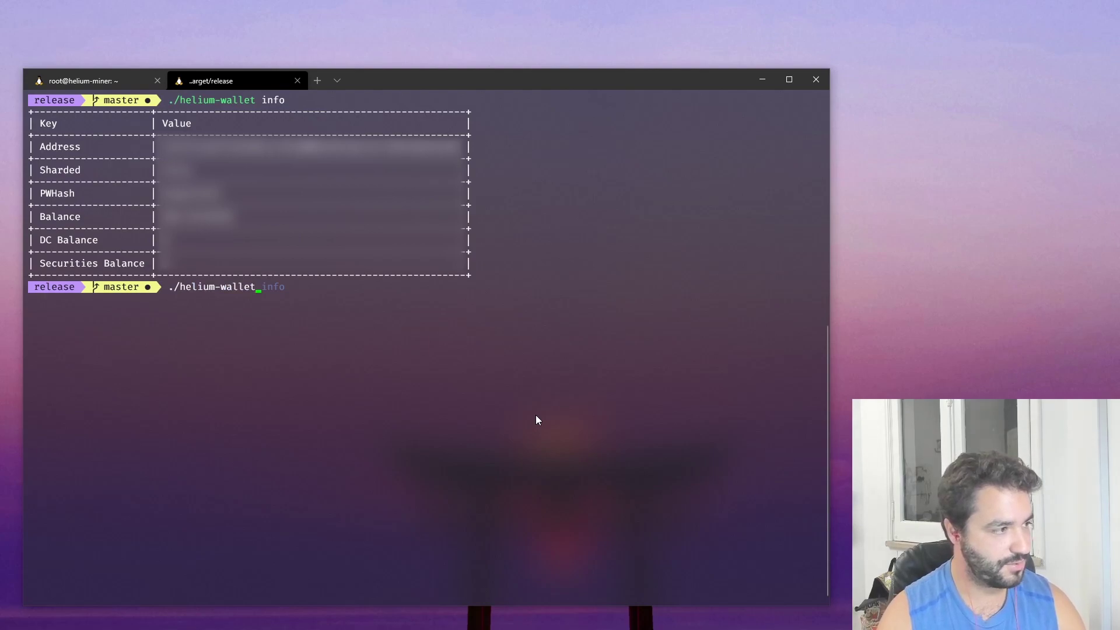
{"action": "type", "text": " --foram"}
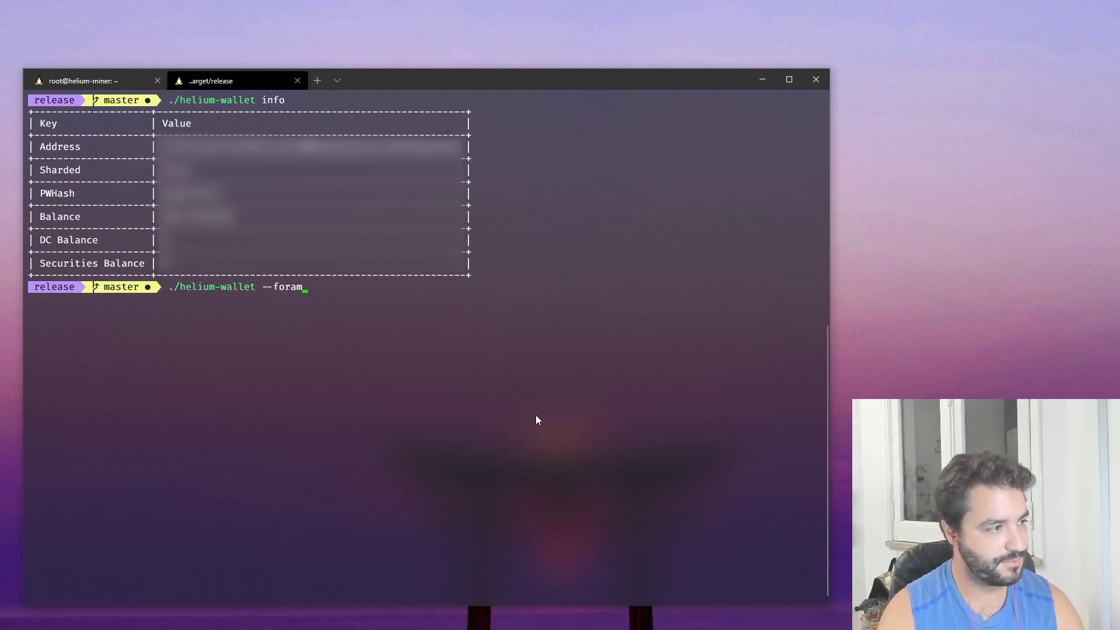
{"action": "key", "text": "BackSpace"}
{"action": "key", "text": "BackSpace"}
{"action": "type", "text": "mat json onboar"}
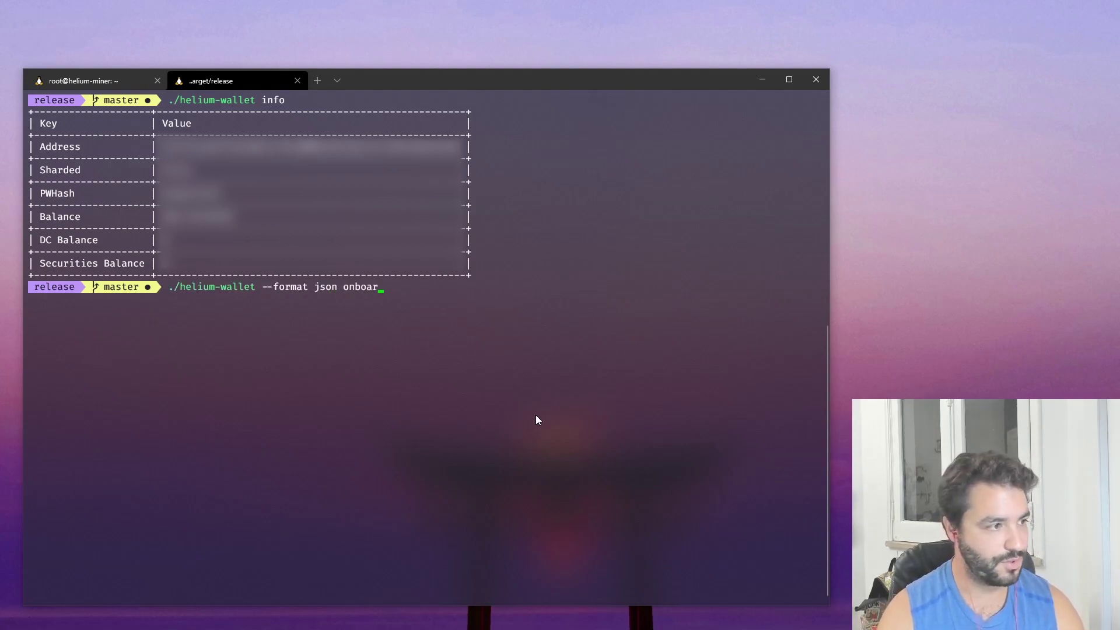
{"action": "type", "text": "d"}
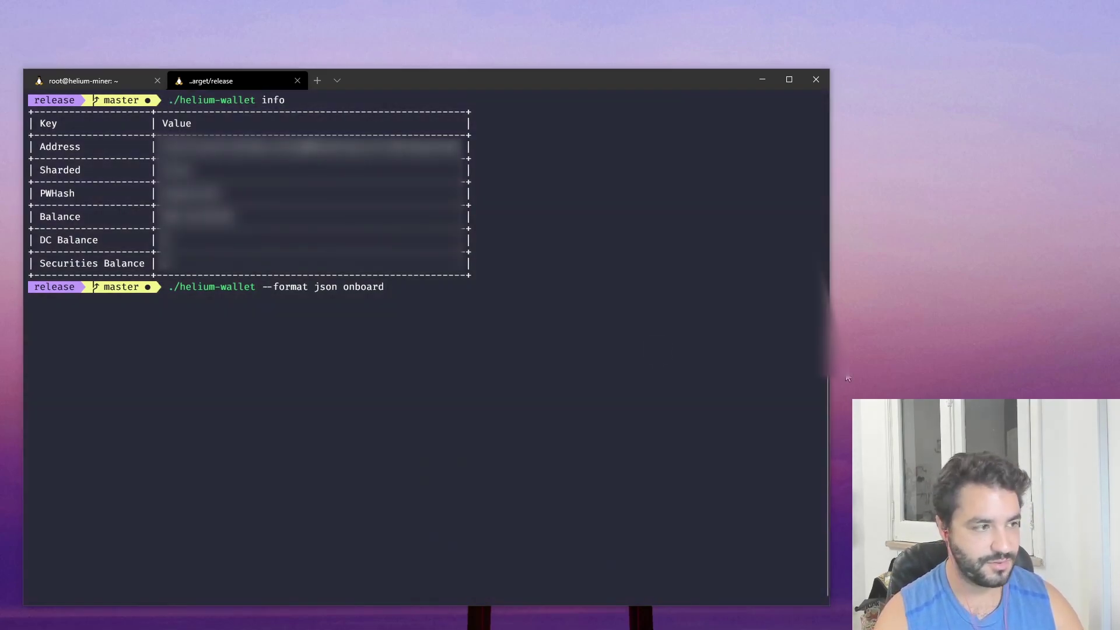
{"action": "key", "text": "alt+Tab"}
{"action": "key", "text": "ctrl+v"}
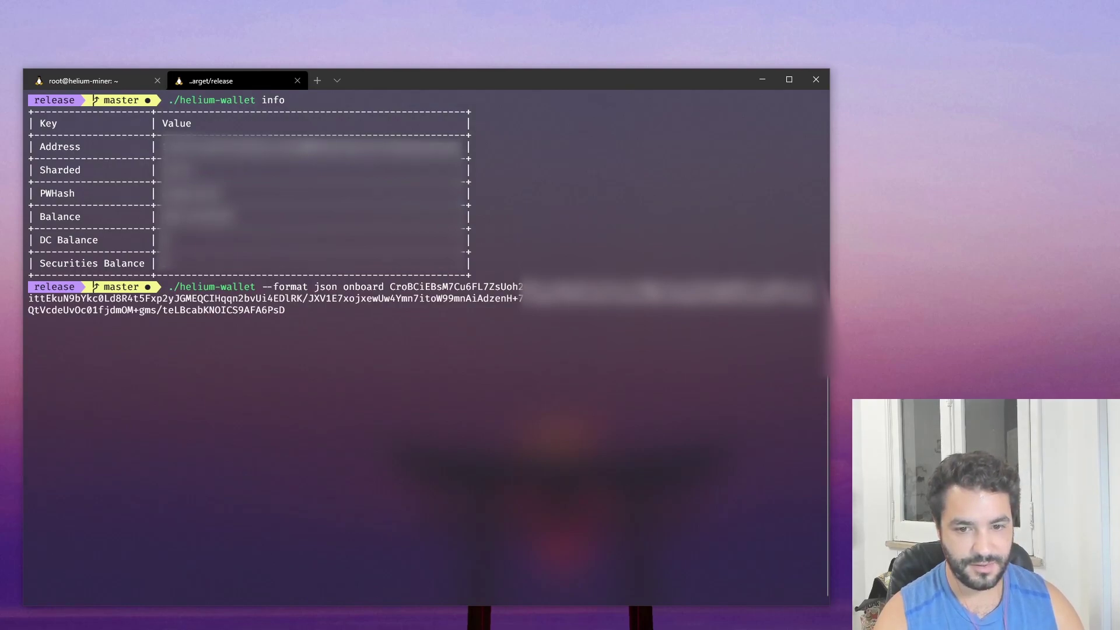
{"action": "type", "text": "--"}
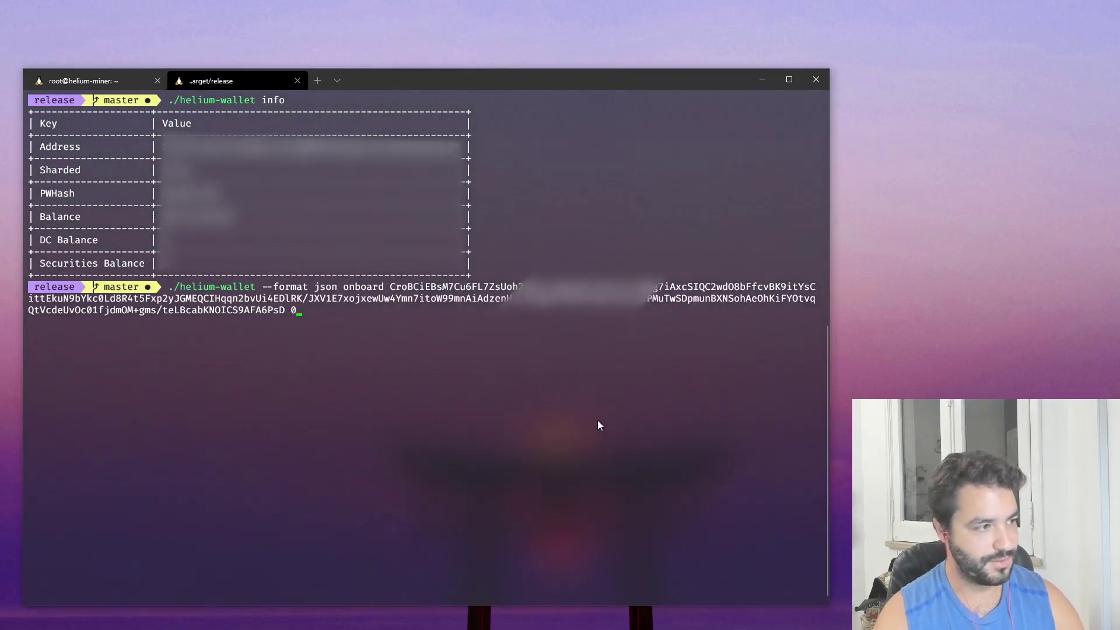
{"action": "type", "text": "onboarding "}
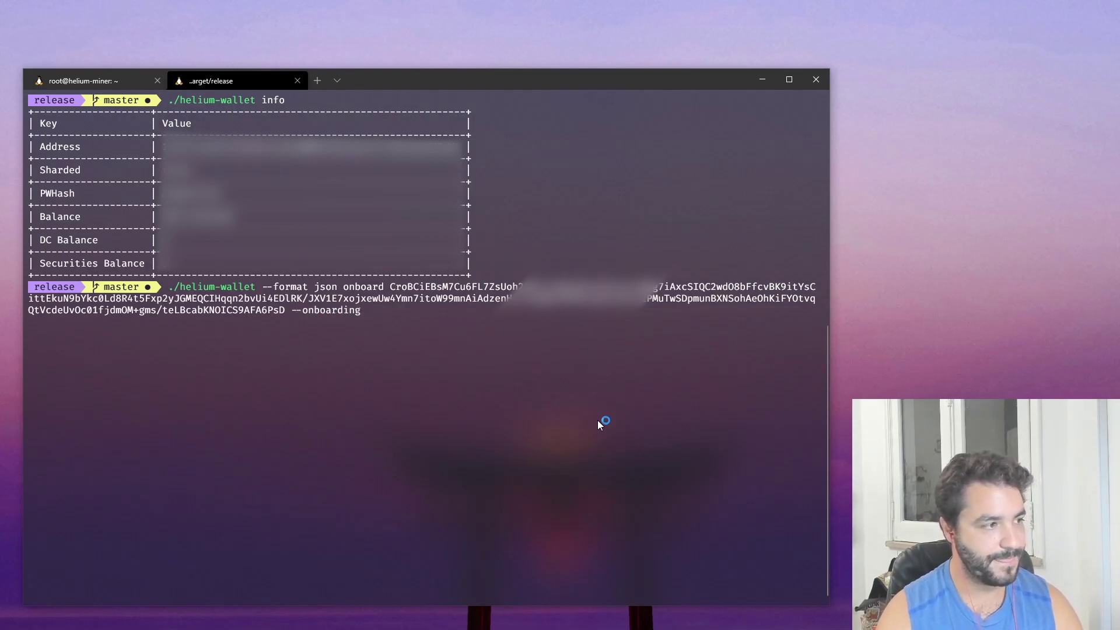
{"action": "type", "text": "CODE"}
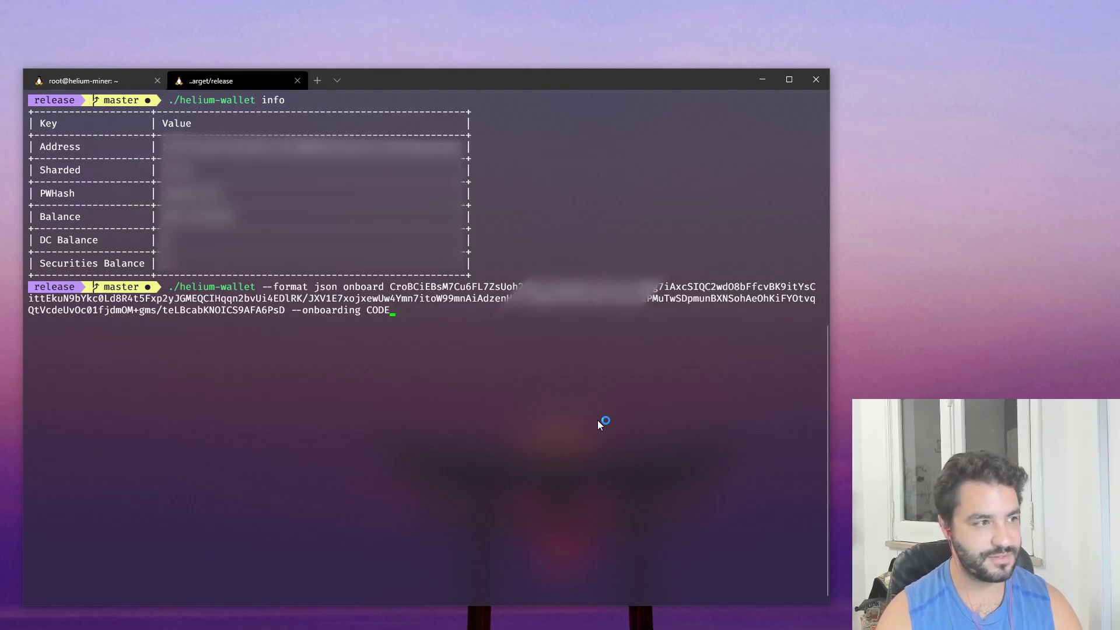
{"action": "type", "text": " --co"}
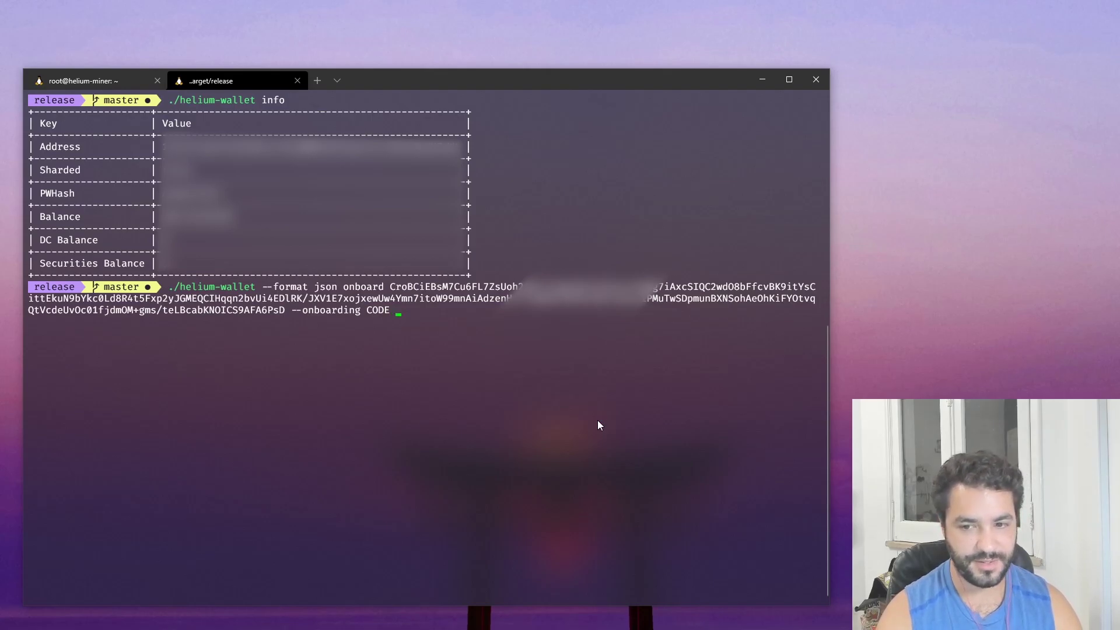
{"action": "type", "text": "mmit"}
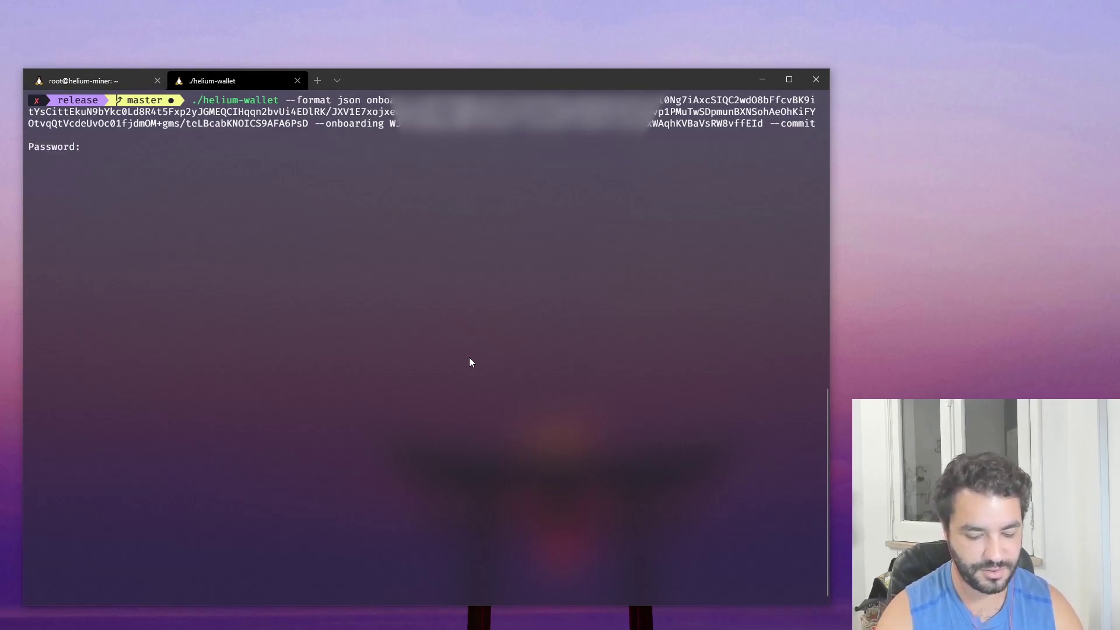
- Submit the wallet password to commit, then copy the returned JSON hash and txn
{"action": "key", "text": "Return"}
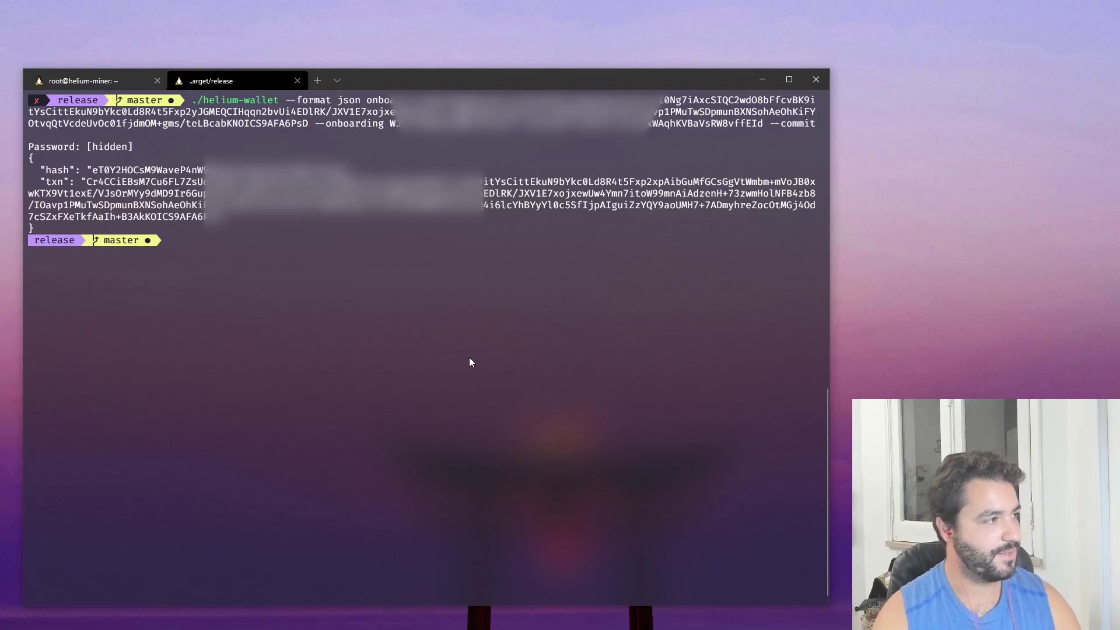
{"action": "left_click_drag", "start_coordinate": [47, 229], "coordinate": [24, 158]}
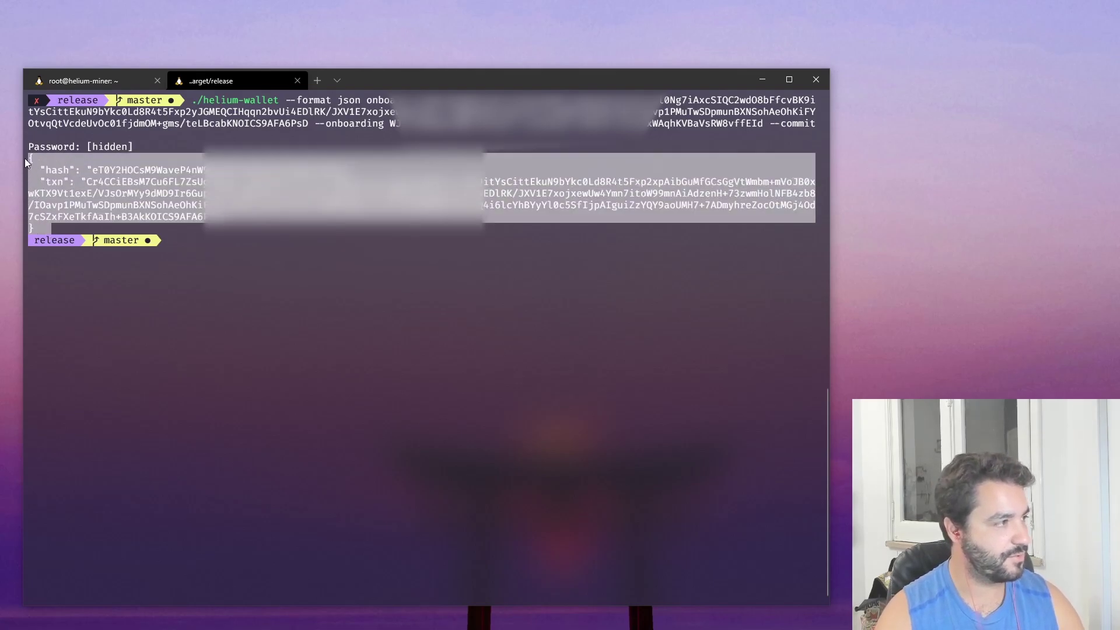
{"action": "right_click", "coordinate": [26, 158]}
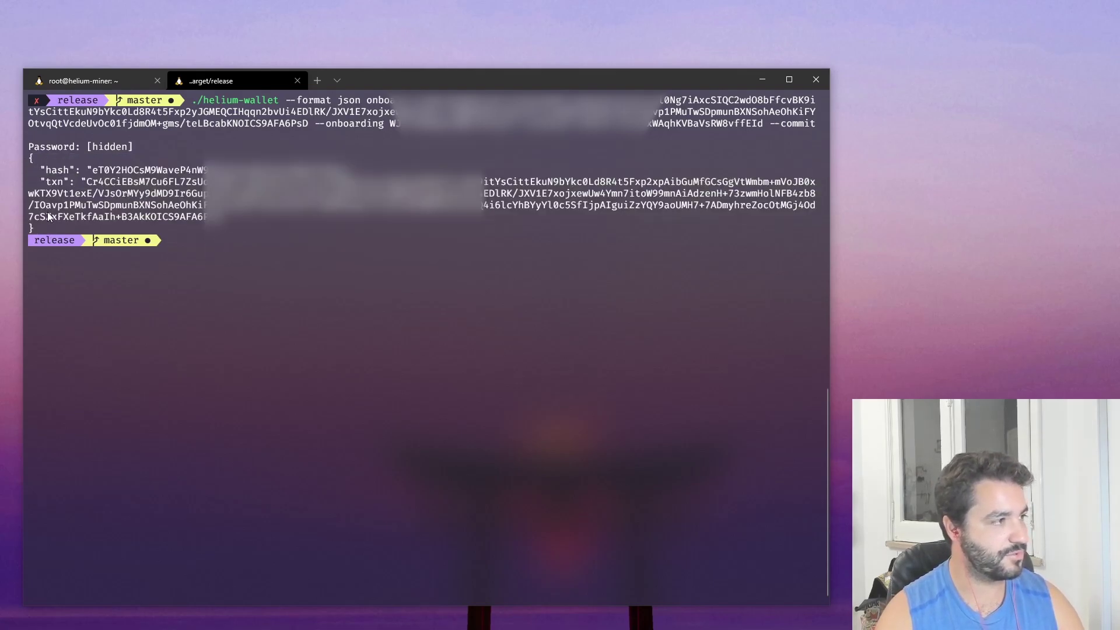
{"action": "key", "text": "alt+Tab"}
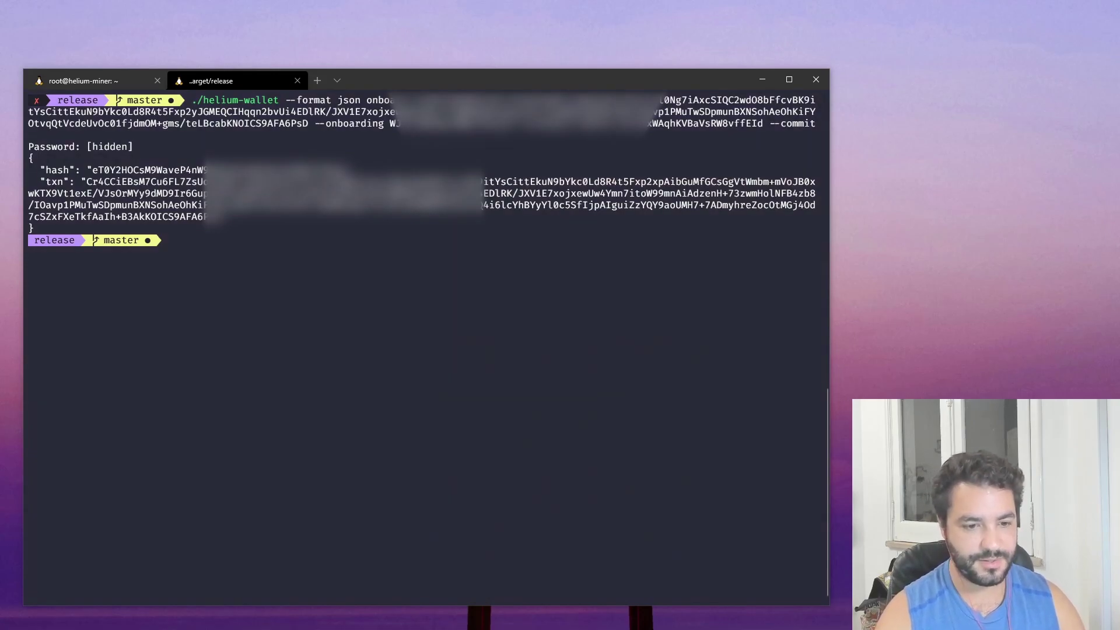
- On the miner tab, draft 'docker exec miner miner txn assert_location' with owner, LAT,LONG location and --payer
{"action": "left_click", "coordinate": [47, 85]}
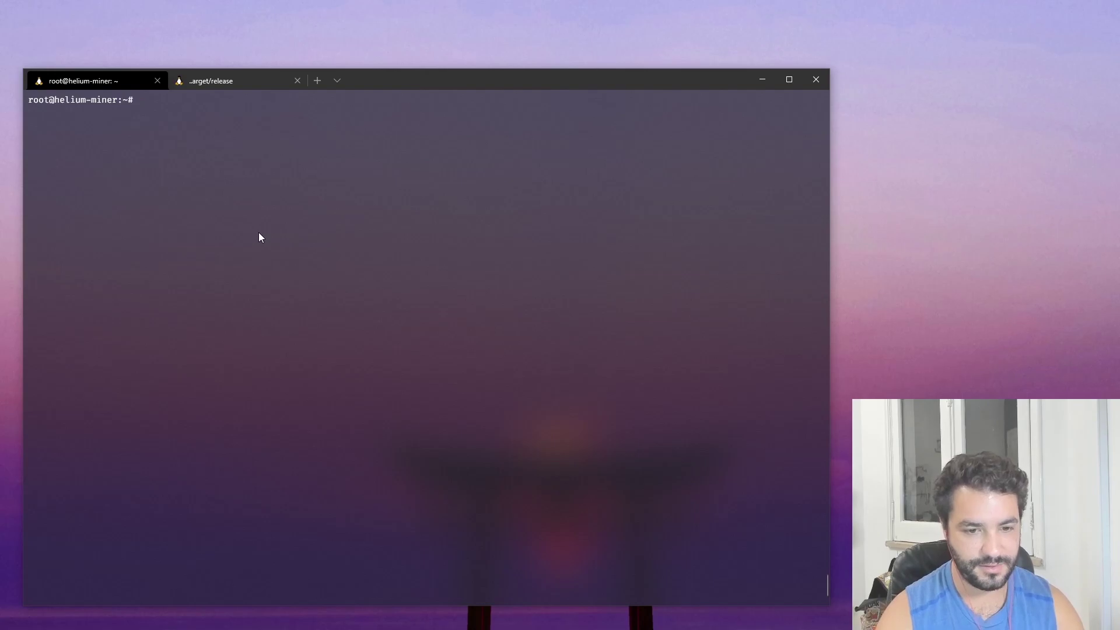
{"action": "type", "text": "do"}
{"action": "key", "text": "BackSpace"}
{"action": "key", "text": "BackSpace"}
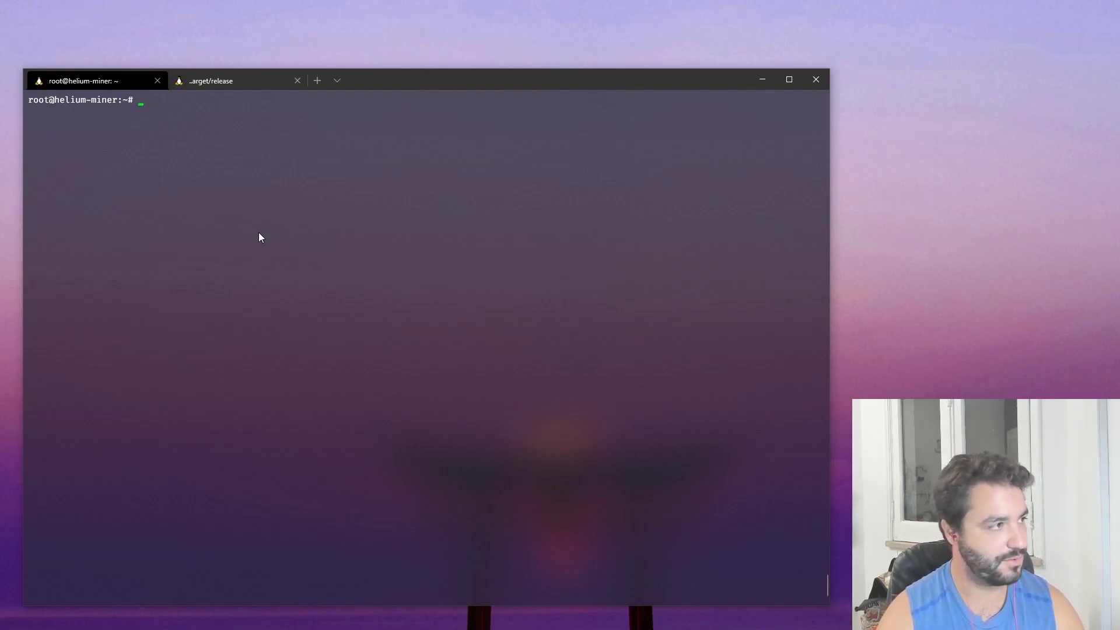
{"action": "type", "text": "docker exec "}
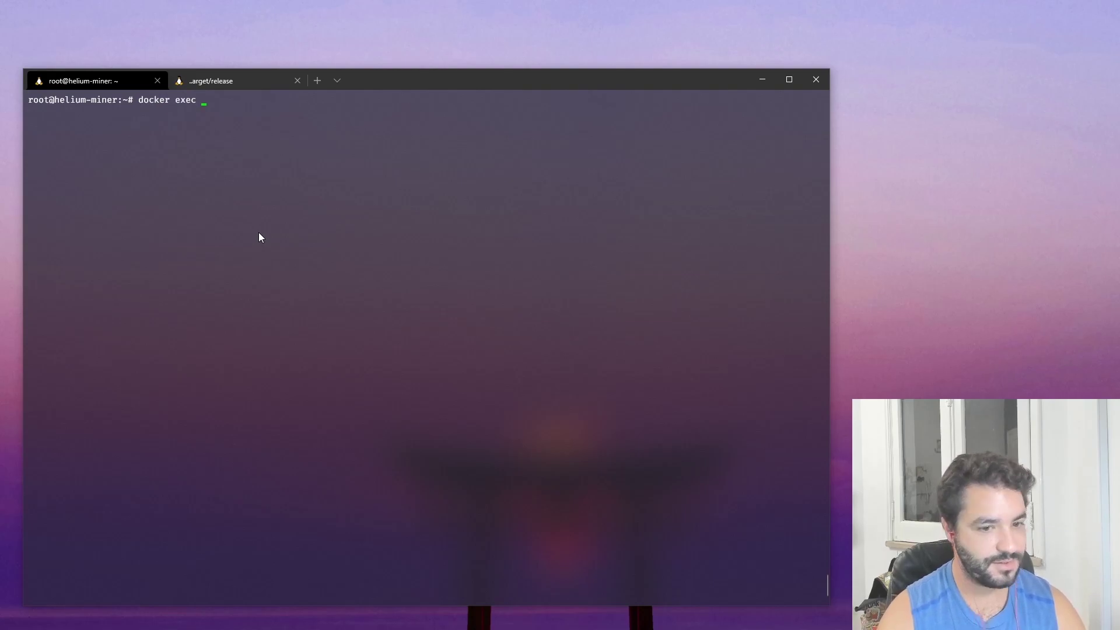
{"action": "type", "text": "miner miner t"}
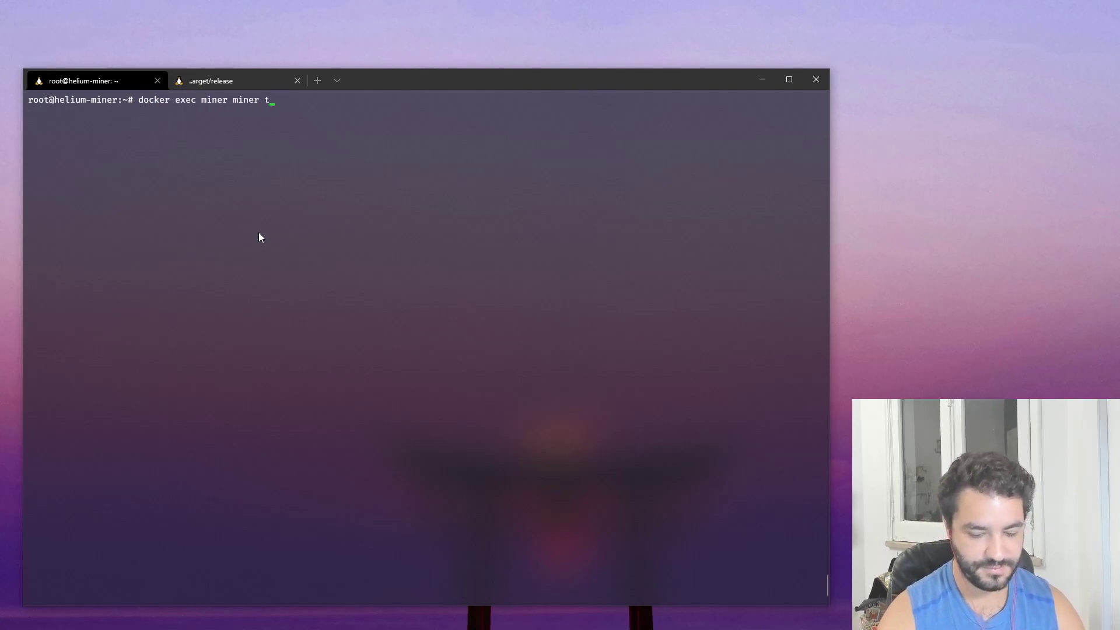
{"action": "type", "text": "xn asser"}
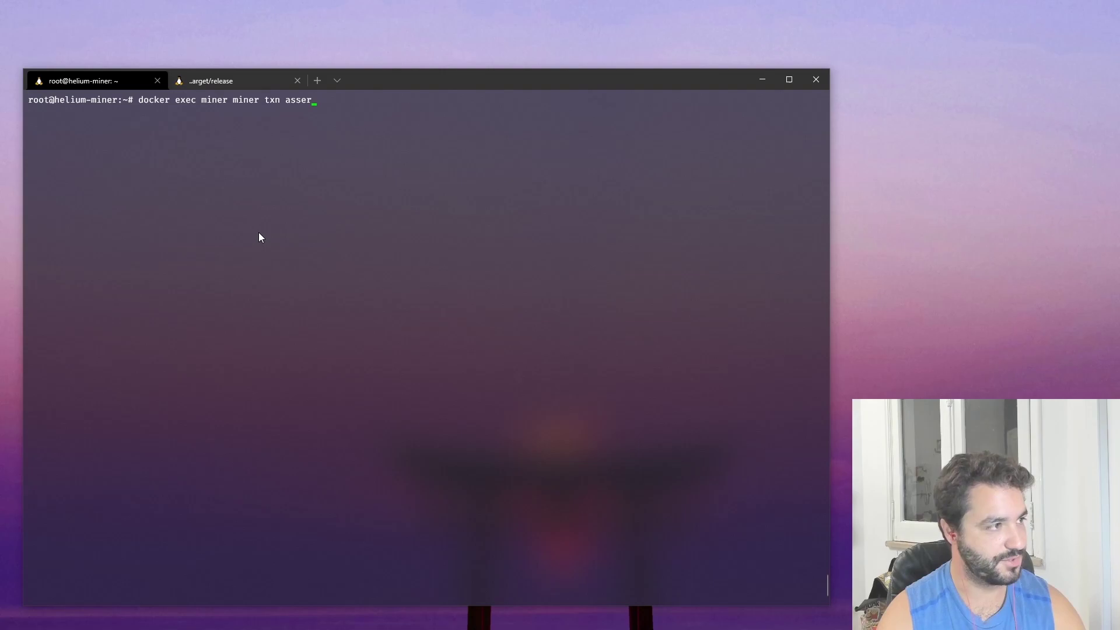
{"action": "type", "text": "t_location"}
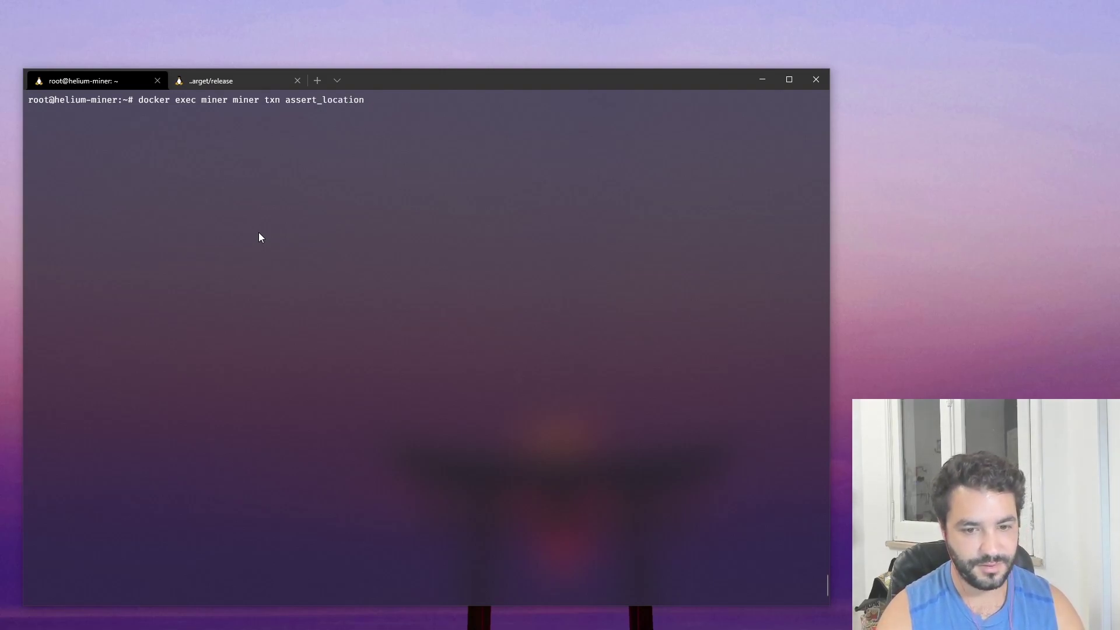
{"action": "type", "text": " onwer=XXXX"}
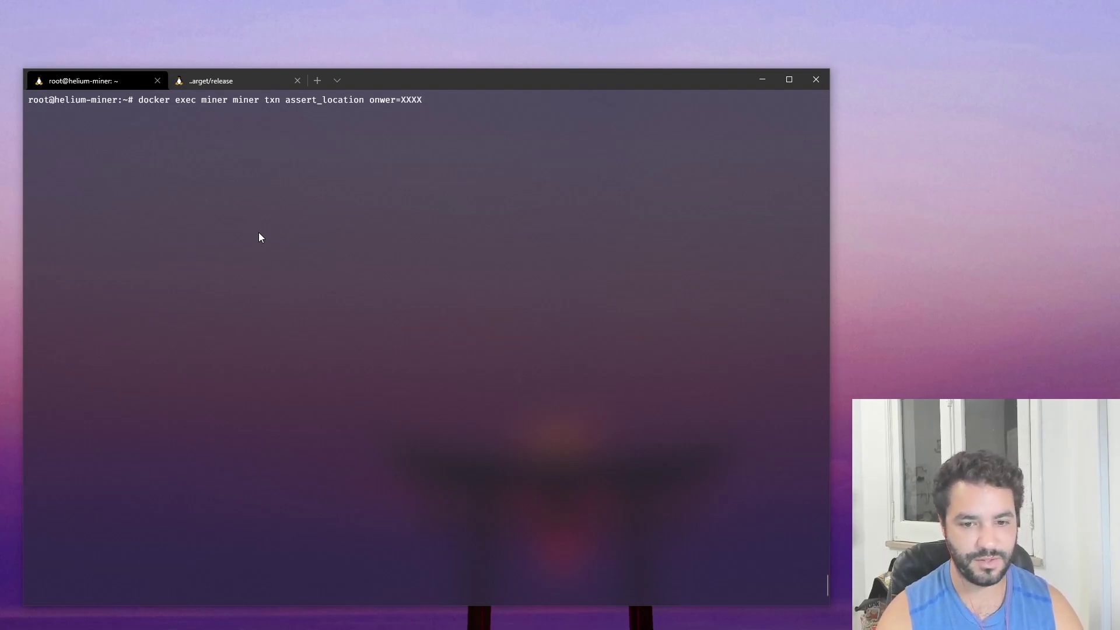
{"action": "type", "text": " location"}
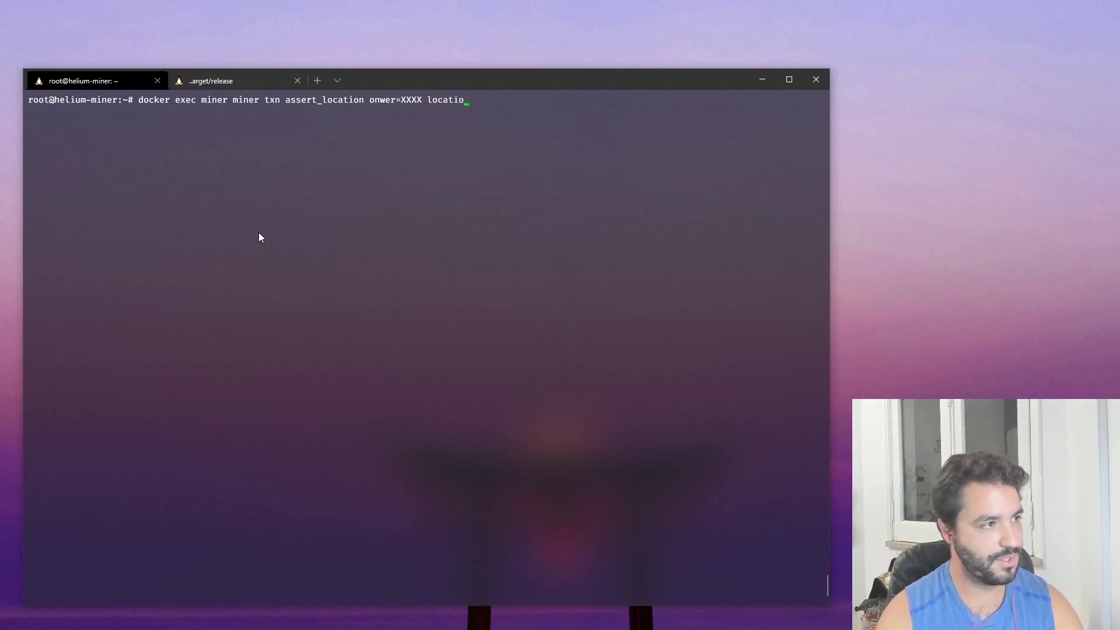
{"action": "type", "text": "=LAT"}
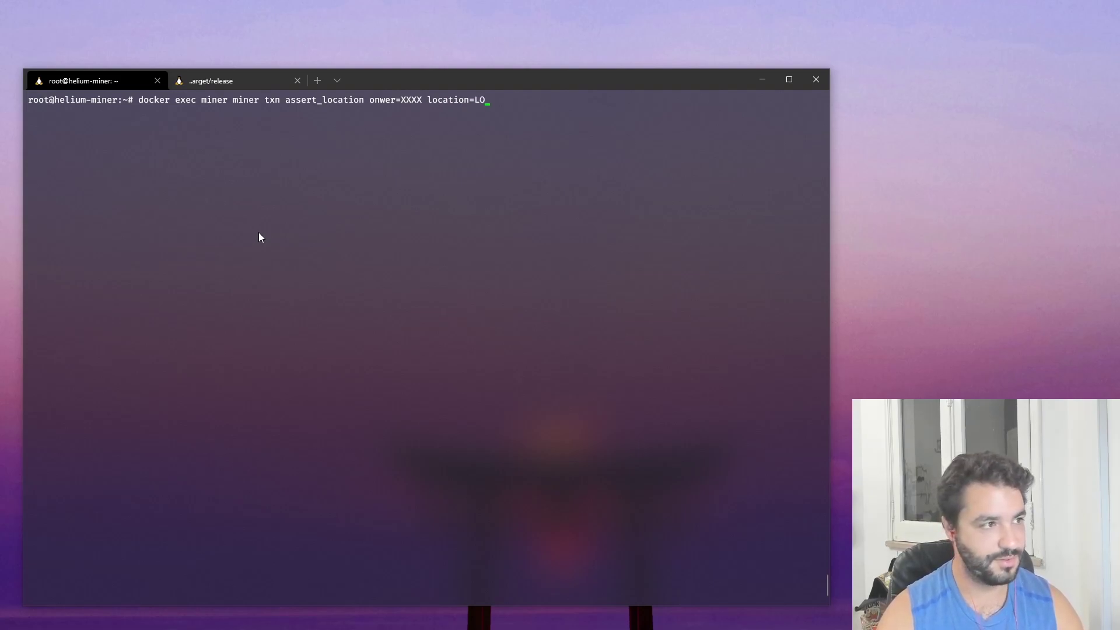
{"action": "key", "text": "BackSpace"}
{"action": "key", "text": "BackSpace"}
{"action": "type", "text": "AT,"}
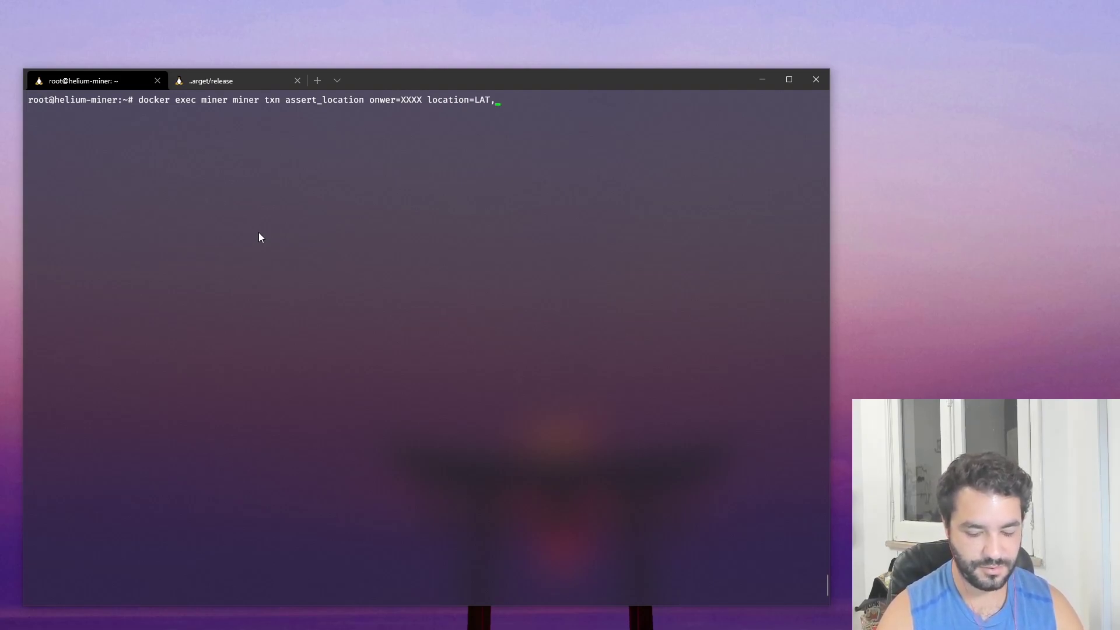
{"action": "type", "text": "LONG"}
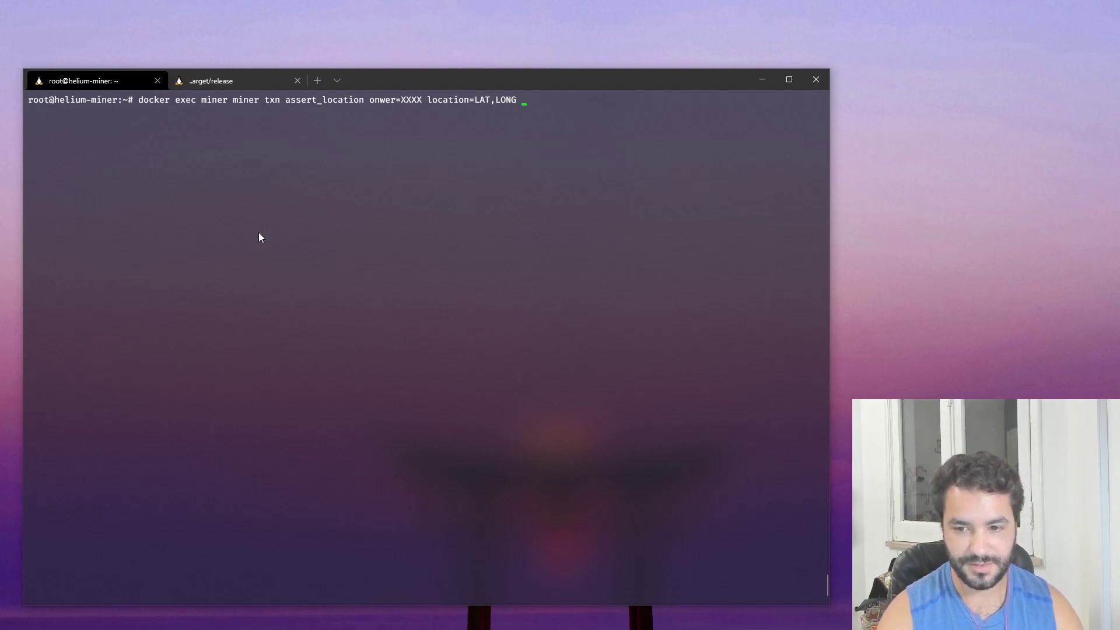
{"action": "type", "text": " --payert"}
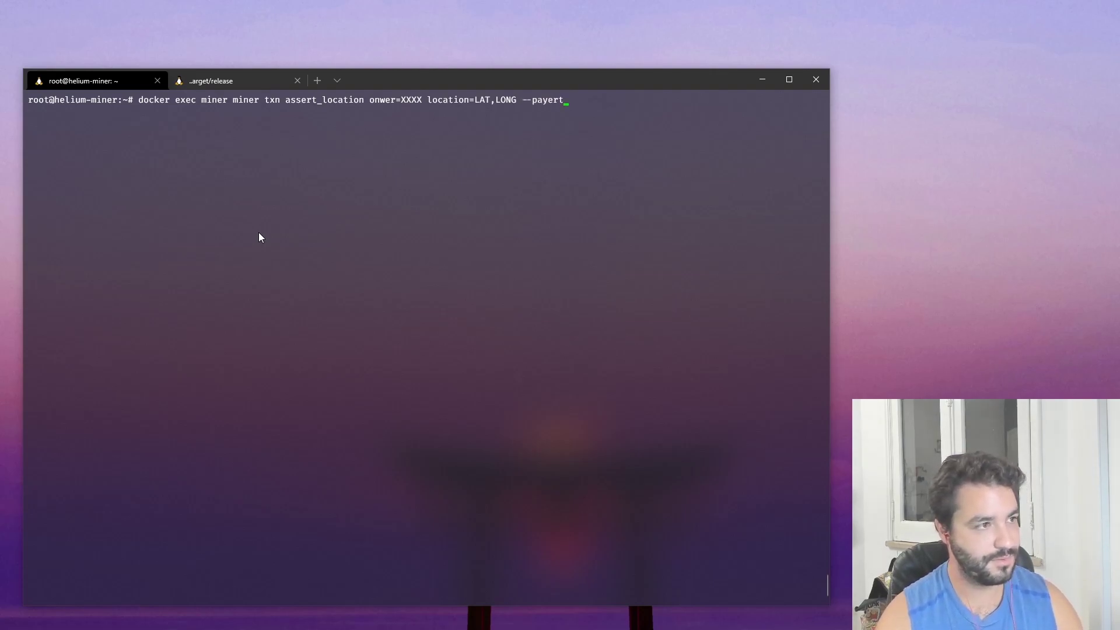
{"action": "key", "text": "BackSpace"}
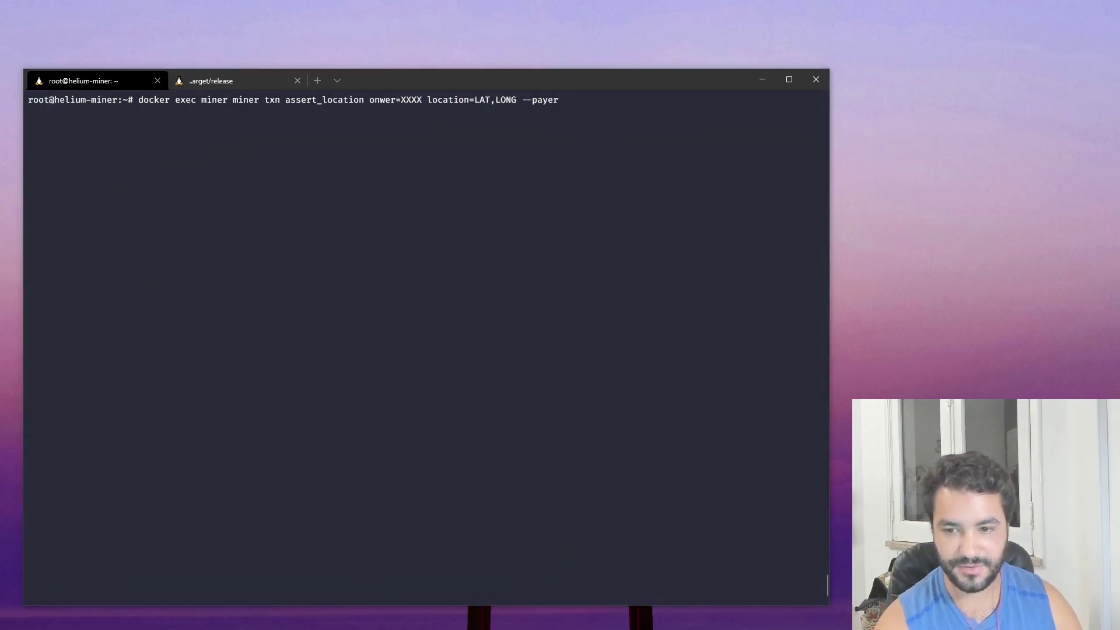
{"action": "left_click", "coordinate": [754, 261]}
{"action": "type", "text": "14fzfjFcHpDR1rTH8BNPvSi5dKBbgxaDnmsVPbCjuq9ENjpZbxh"}
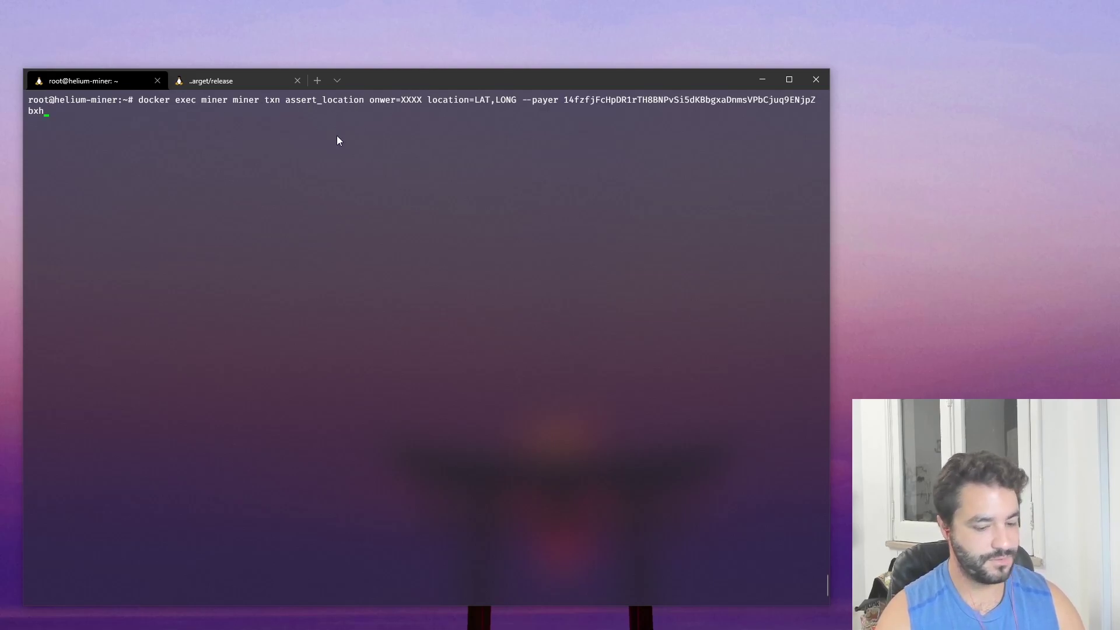
- Clear the screen, run the full assert_location command, and copy its base64 transaction
{"action": "key", "text": "ctrl+c"}
{"action": "key", "text": "ctrl+l"}
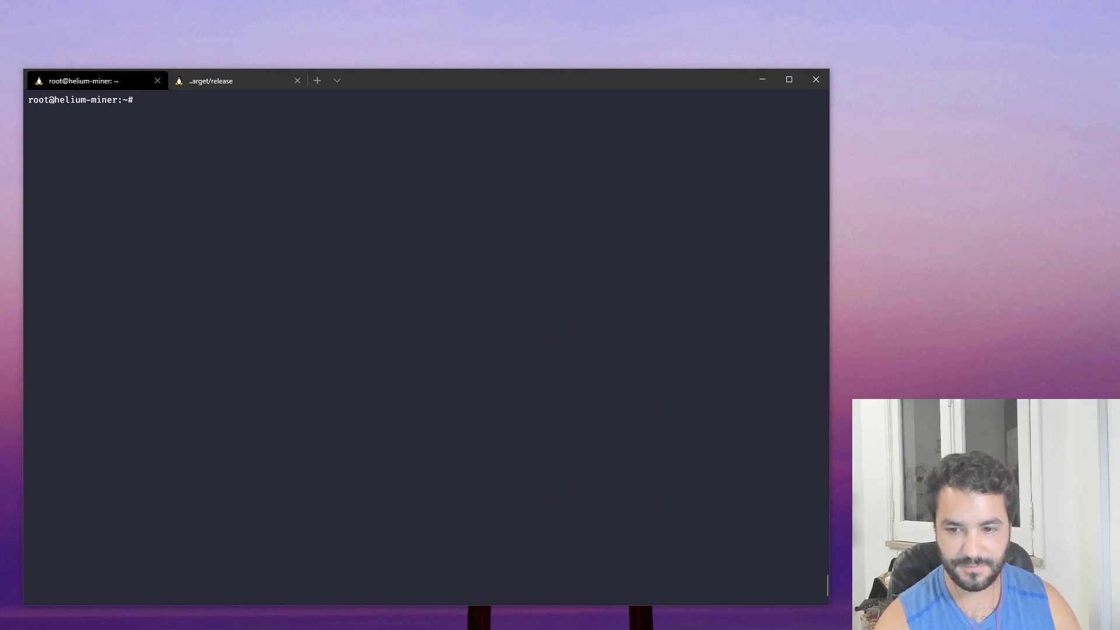
{"action": "right_click", "coordinate": [184, 173]}
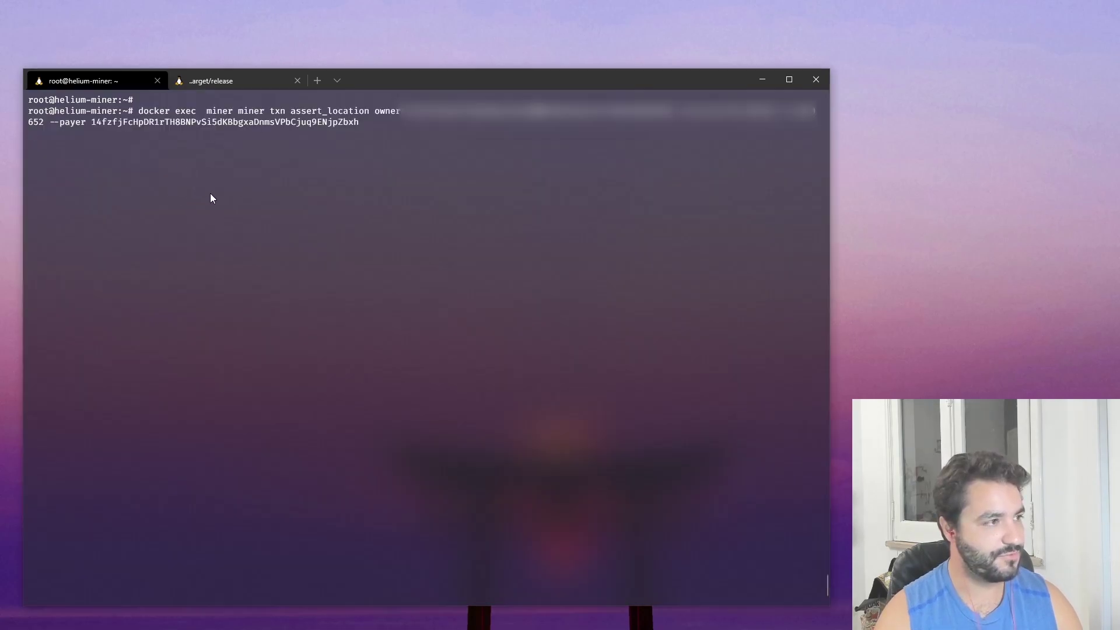
{"action": "left_click_drag", "start_coordinate": [713, 145], "coordinate": [32, 137]}
{"action": "right_click", "coordinate": [32, 138]}
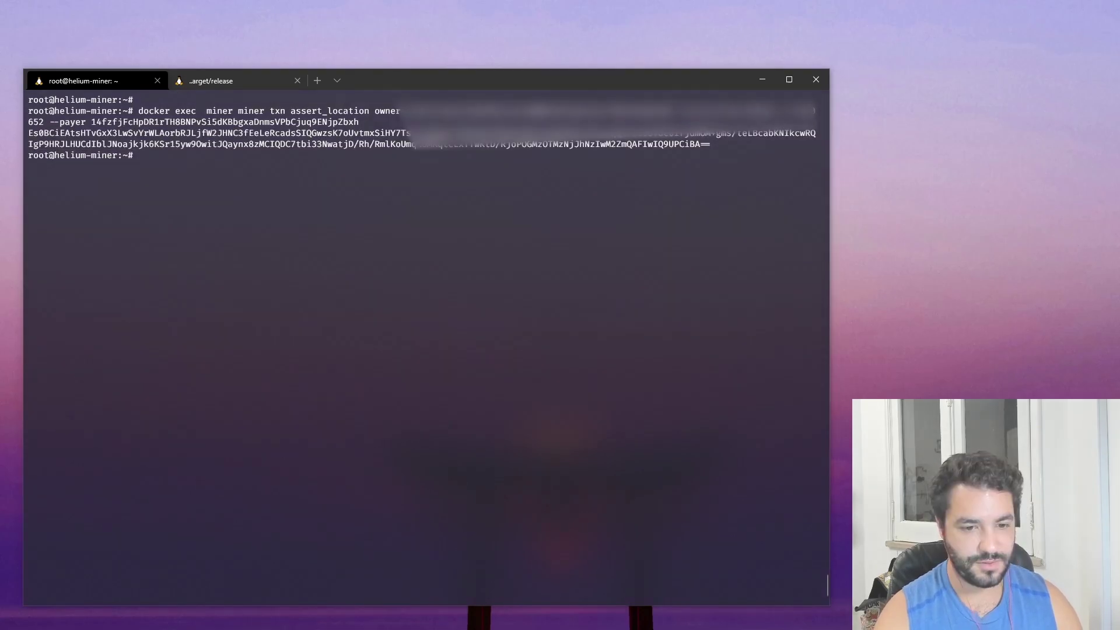
- On the release tab, draft a helium-wallet --format json onboard command ending with '--onboarding CODE --commit'
{"action": "left_click", "coordinate": [211, 85]}
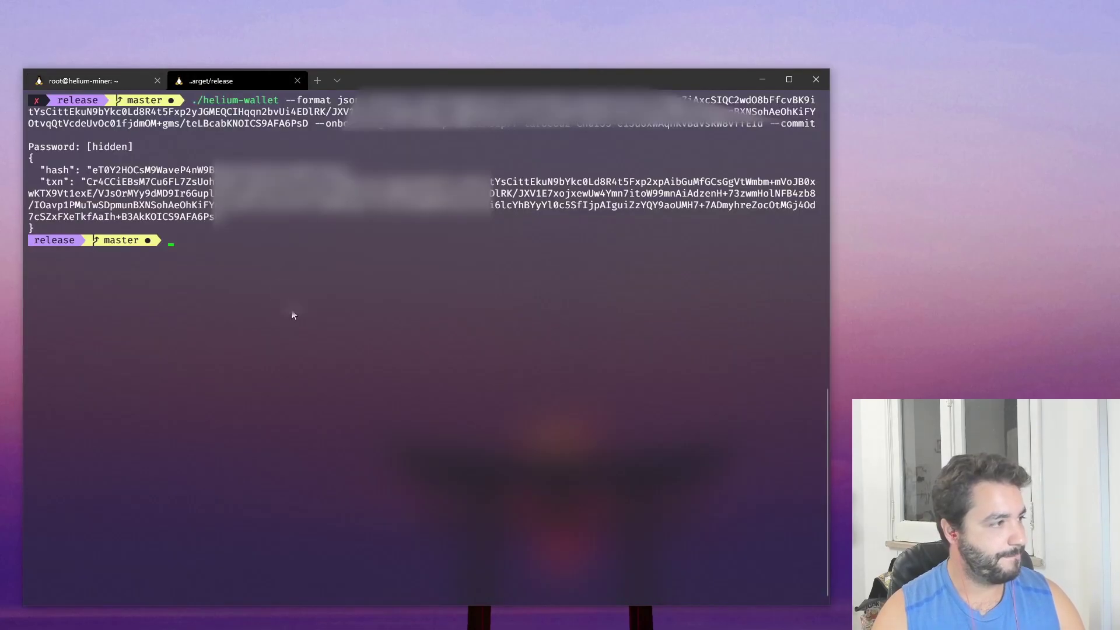
{"action": "key", "text": "ctrl+l"}
{"action": "type", "text": "./helium-wallet"}
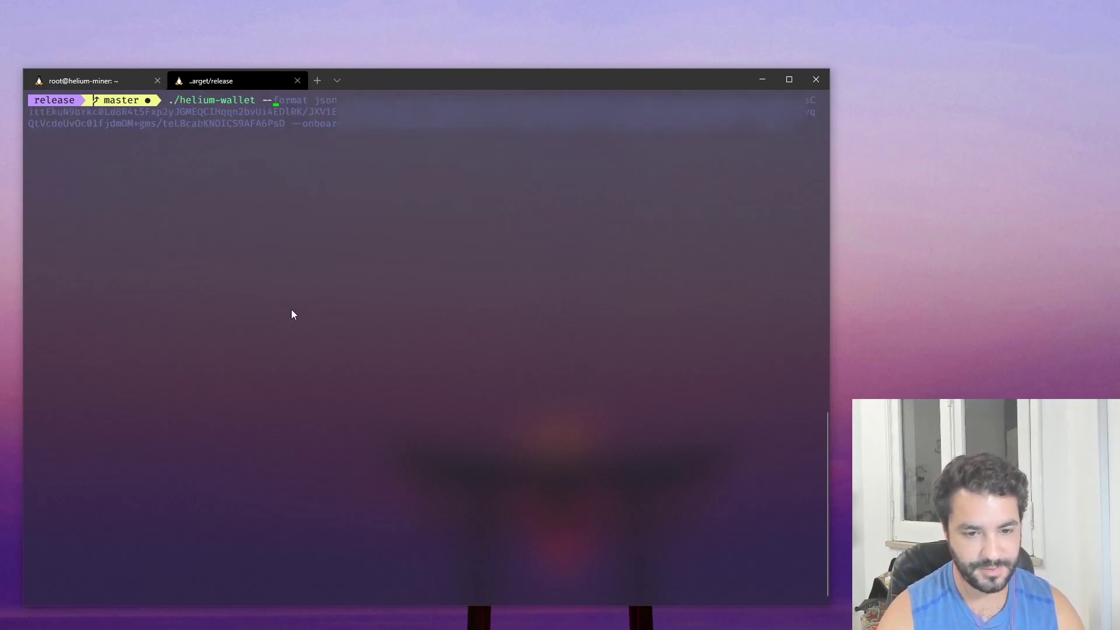
{"action": "type", "text": " --f"}
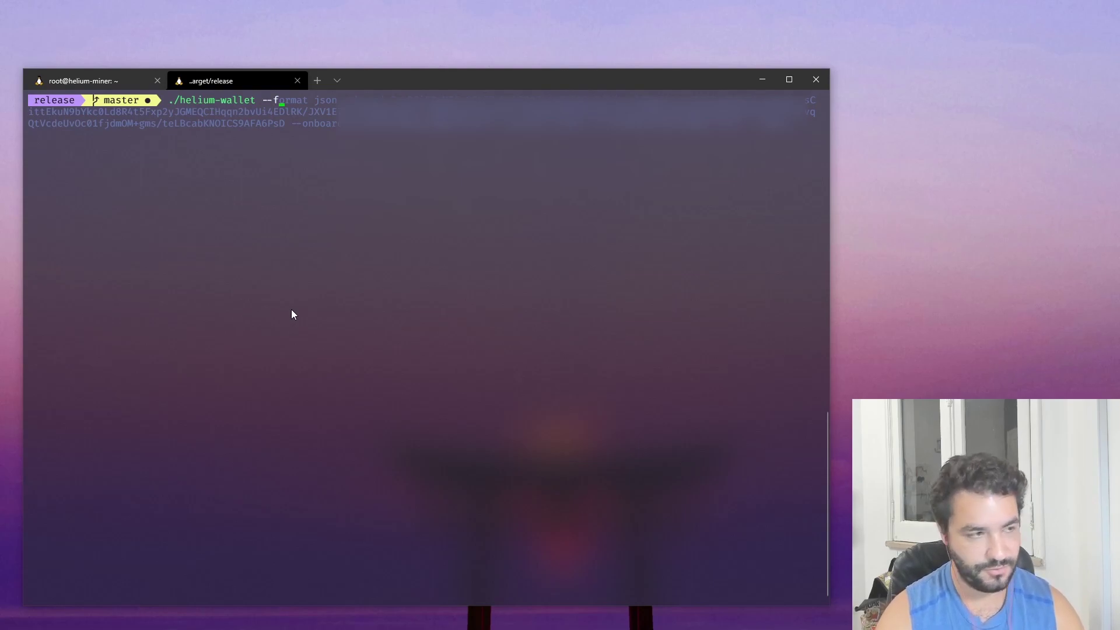
{"action": "type", "text": "orma"}
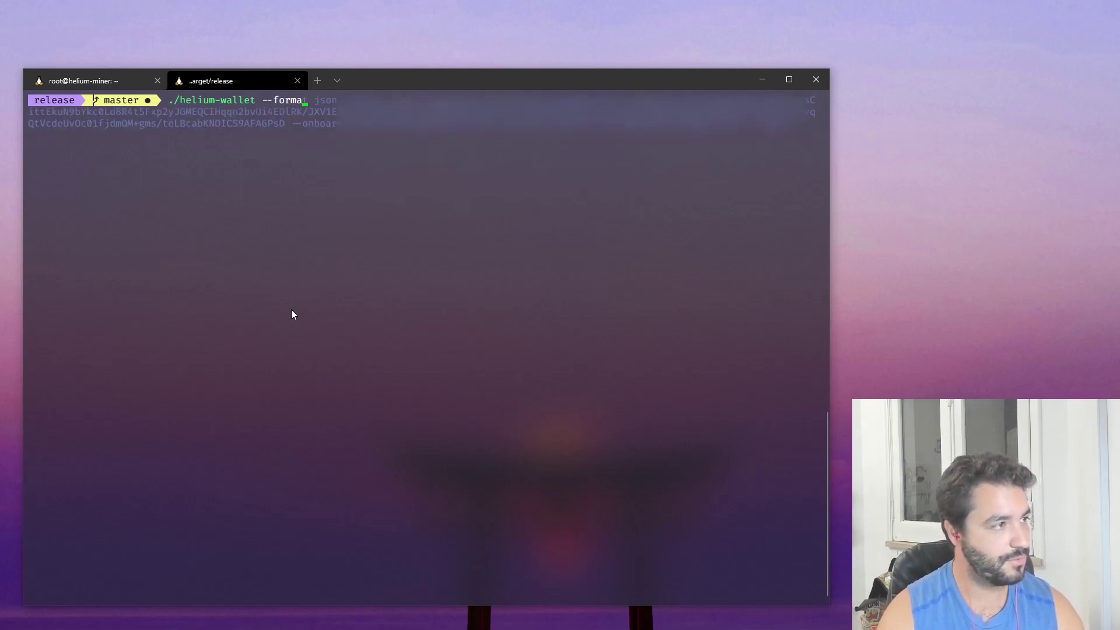
{"action": "type", "text": "t json"}
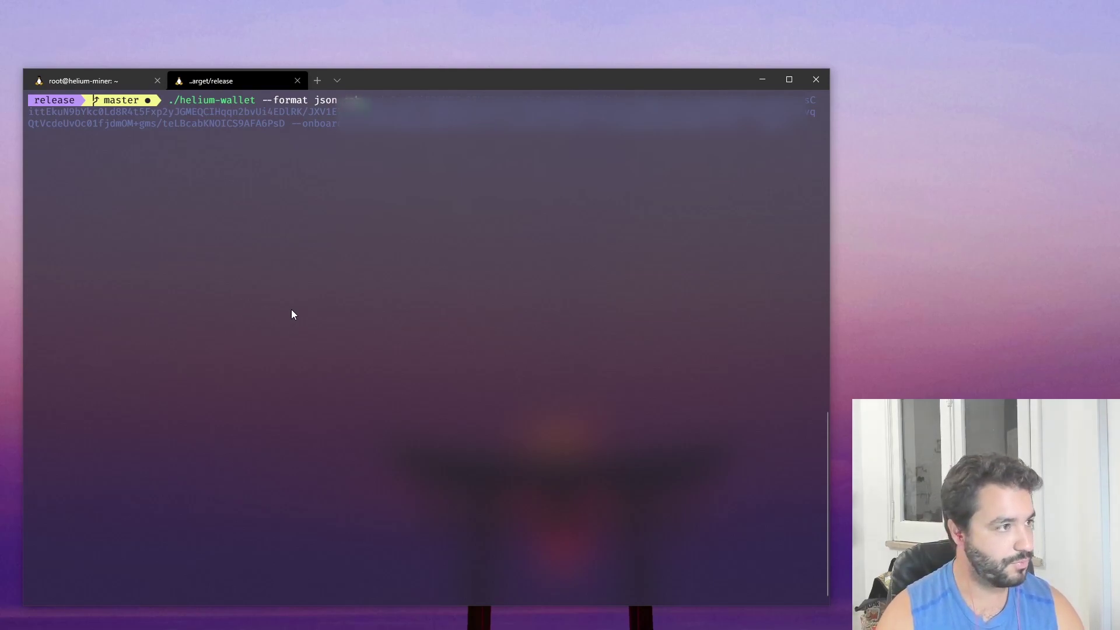
{"action": "type", "text": "pot"}
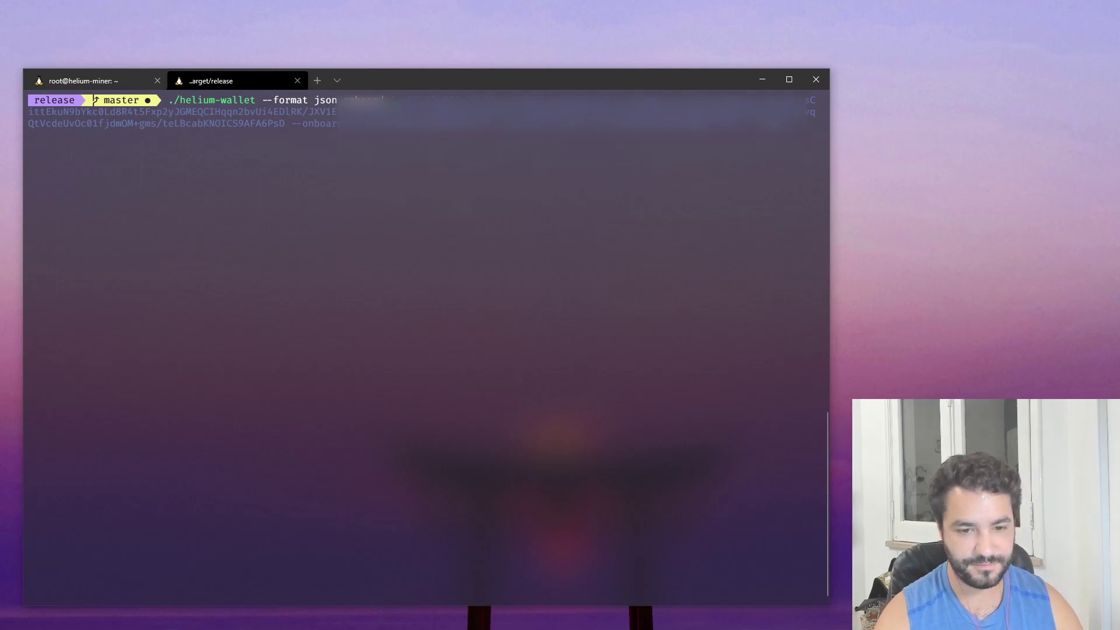
{"action": "type", "text": " --"}
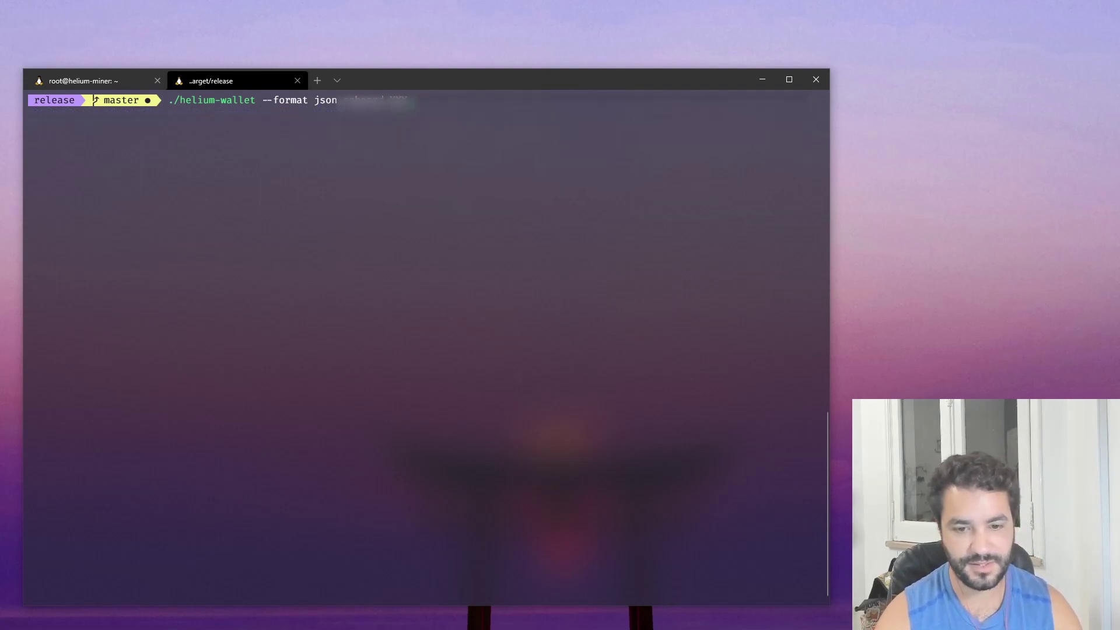
{"action": "key", "text": "Right"}
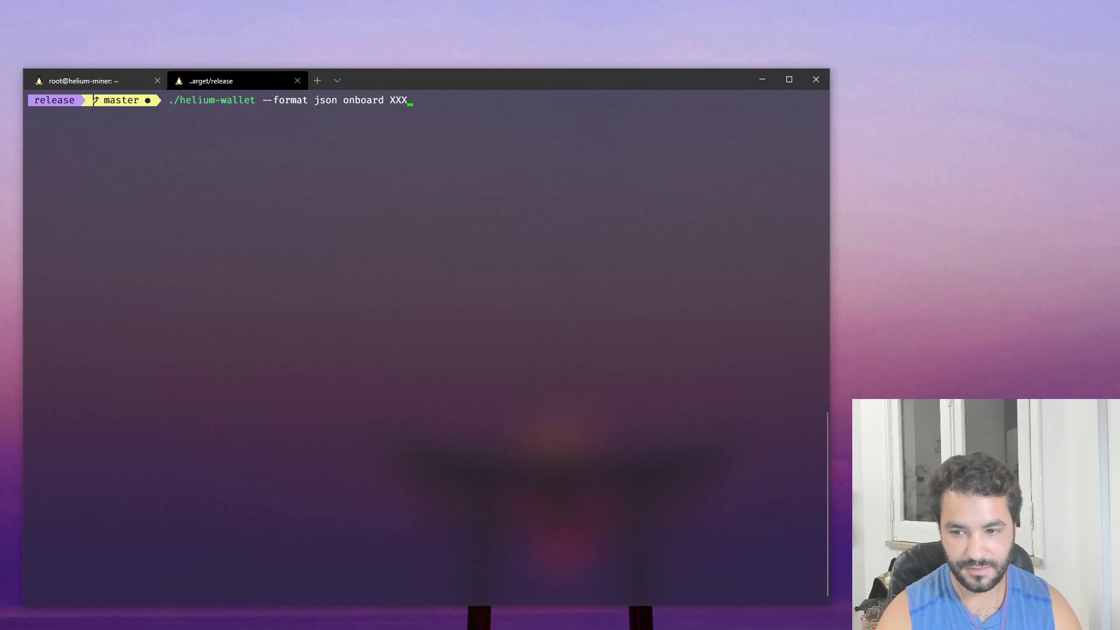
{"action": "type", "text": "--onboar"}
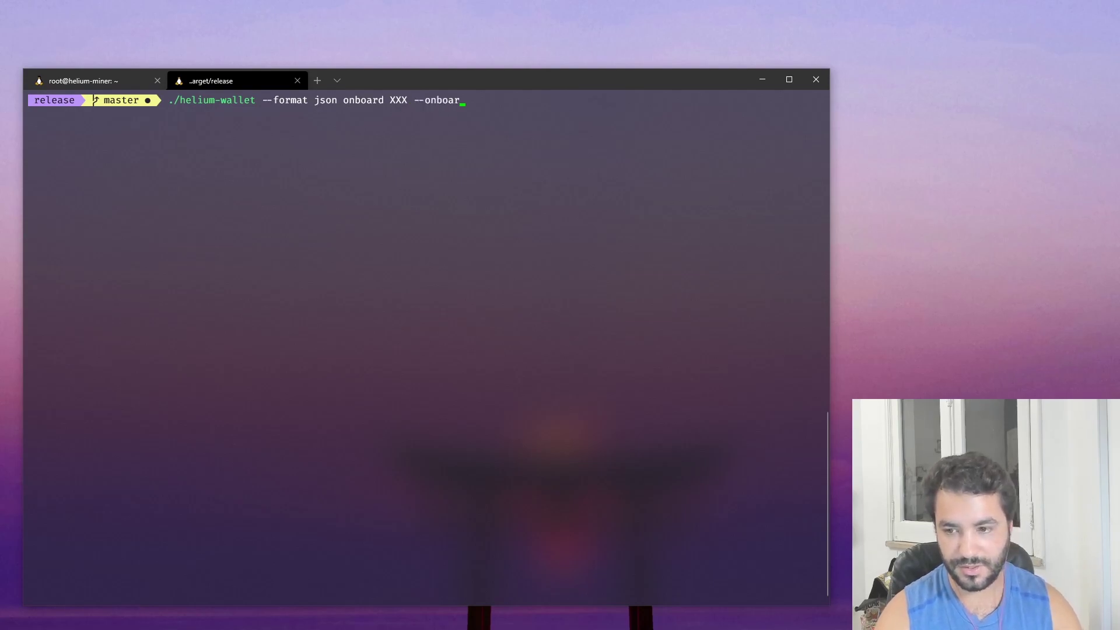
{"action": "type", "text": "ding CODE"}
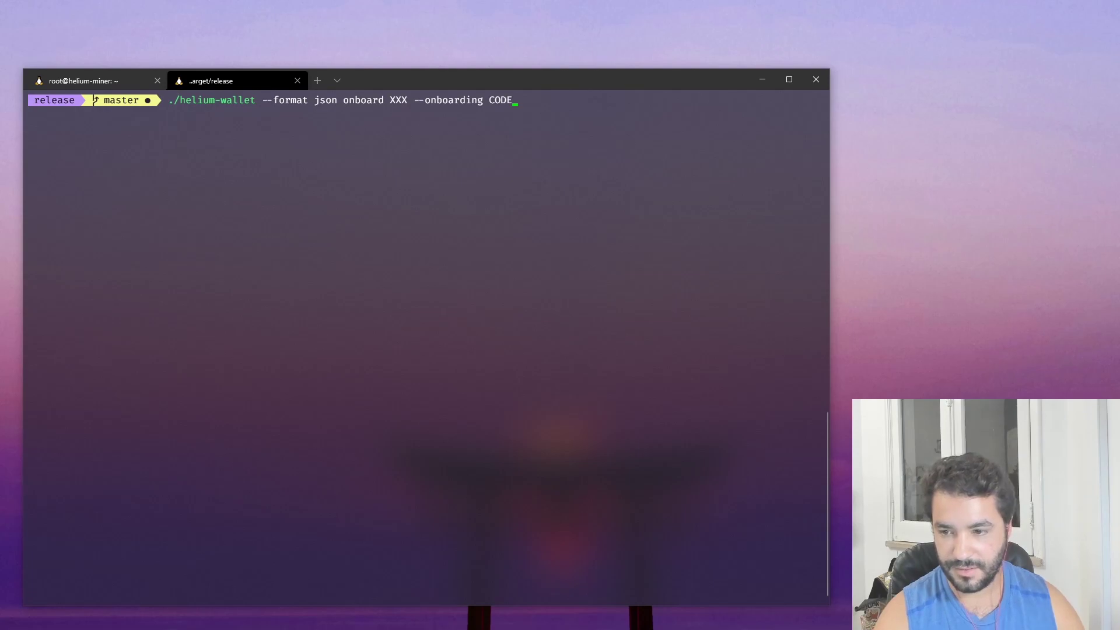
{"action": "type", "text": " --c"}
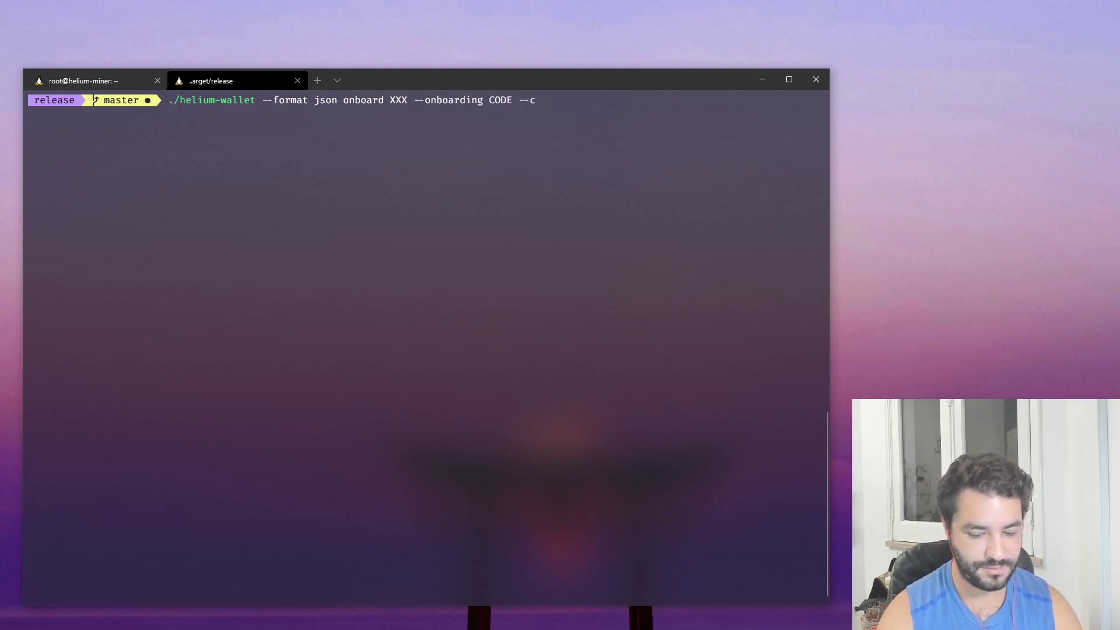
{"action": "type", "text": "ommit"}
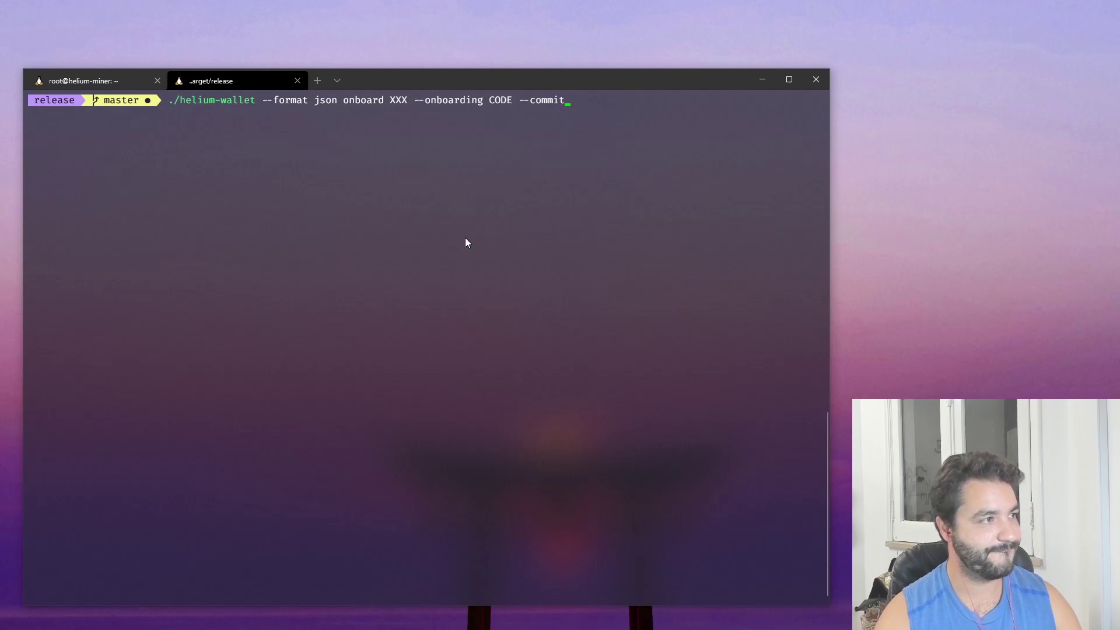
- Run the complete onboard commit command with the location transaction and enter the wallet password
{"action": "key", "text": "ctrl+c"}
{"action": "key", "text": "ctrl+v"}
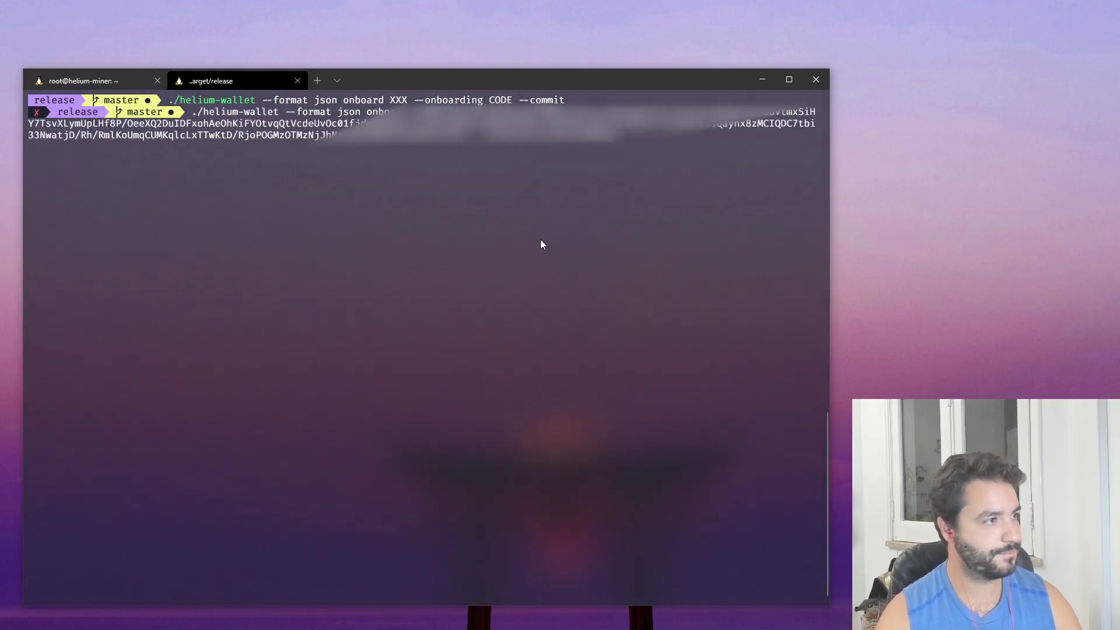
{"action": "key", "text": "Return"}
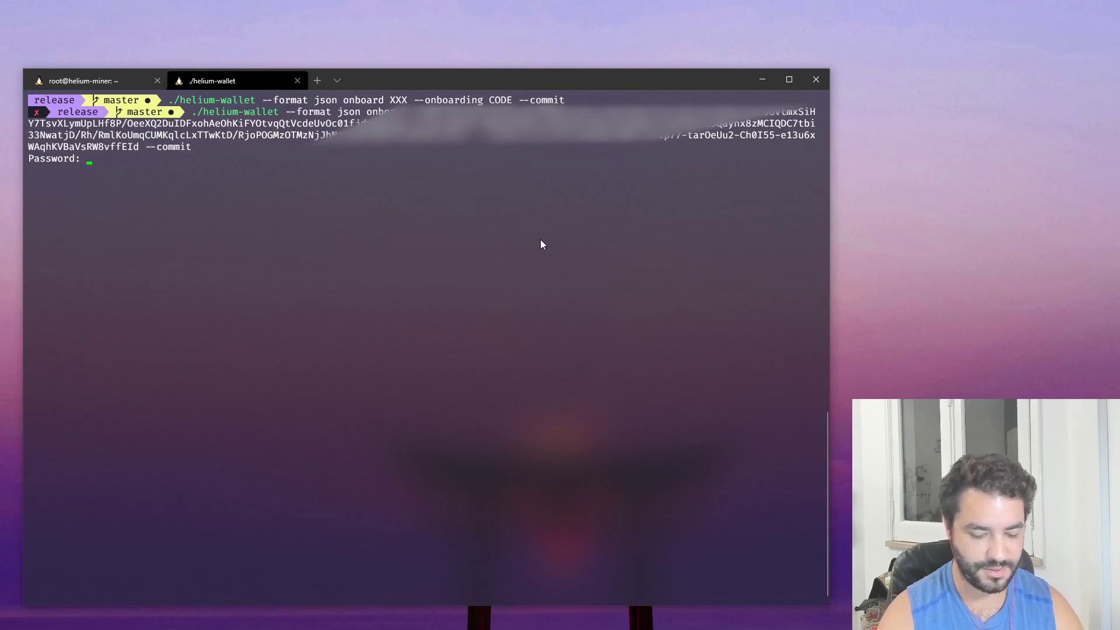
{"action": "key", "text": "Return"}
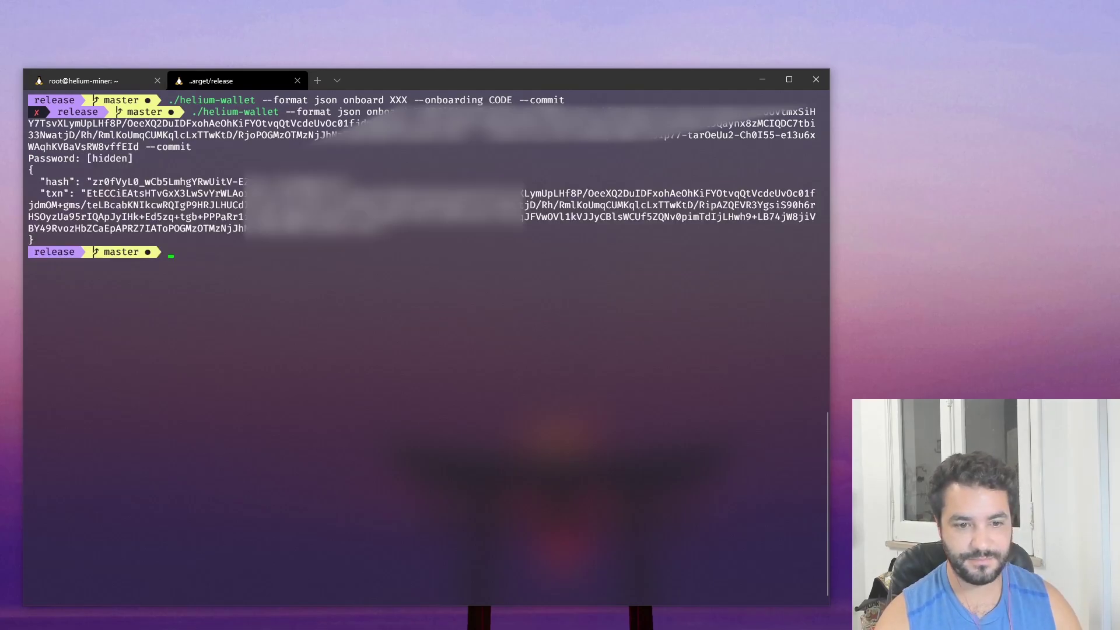